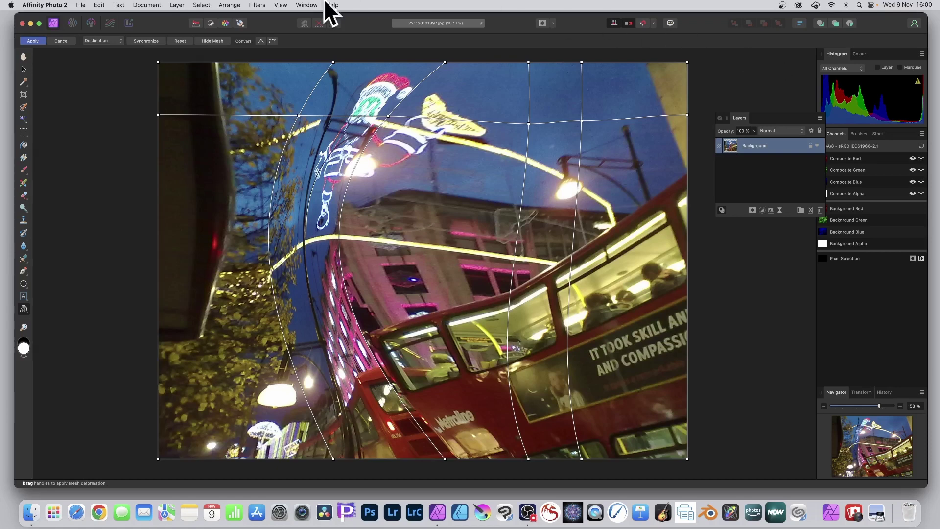
Step: Cancel the pending mesh deformation on the photo
{"action": "left_click", "coordinate": [63, 40]}
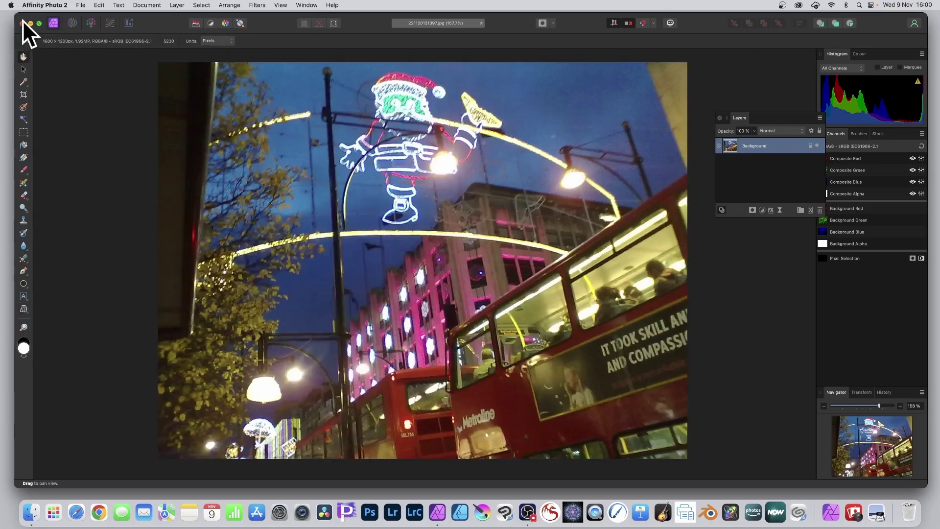
{"action": "left_click", "coordinate": [24, 307]}
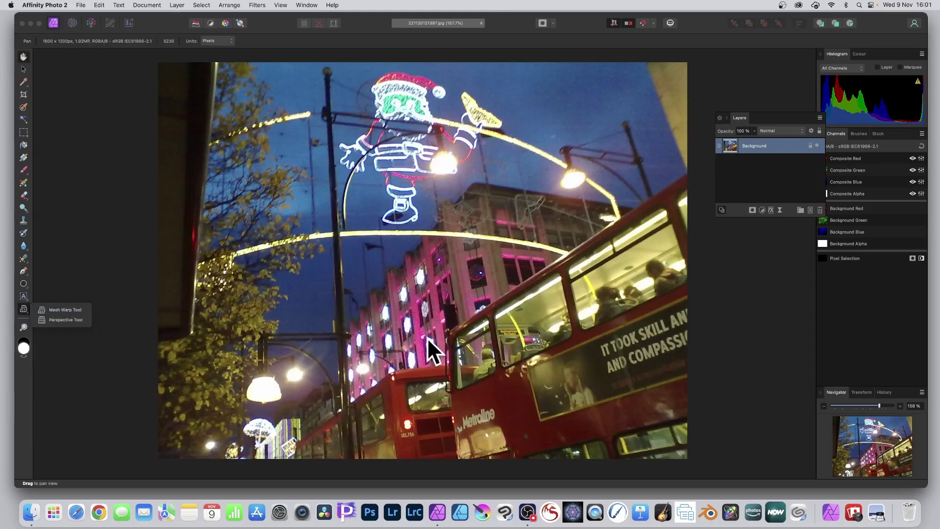
{"action": "left_click", "coordinate": [360, 130]}
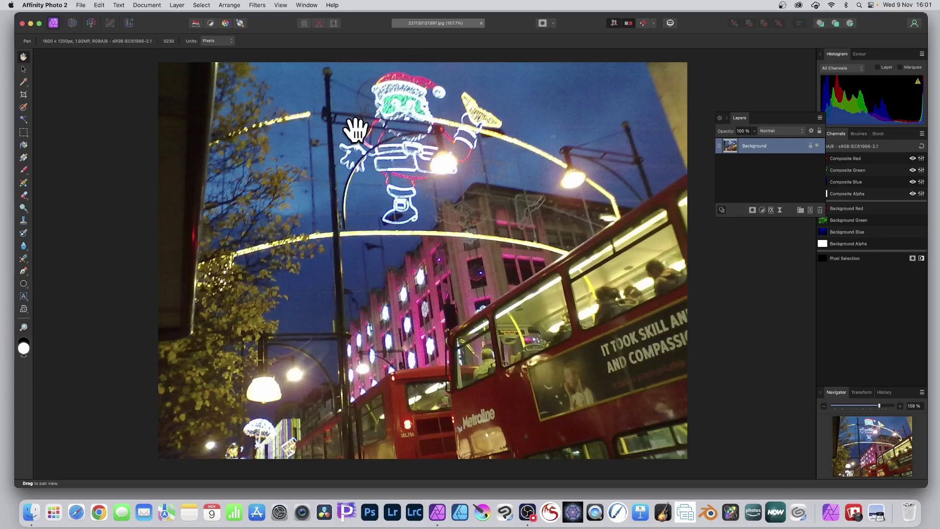
Step: Start the Mesh Warp distortion filter on the Background layer and bend the photo's left edge strongly inward
{"action": "left_click", "coordinate": [260, 1]}
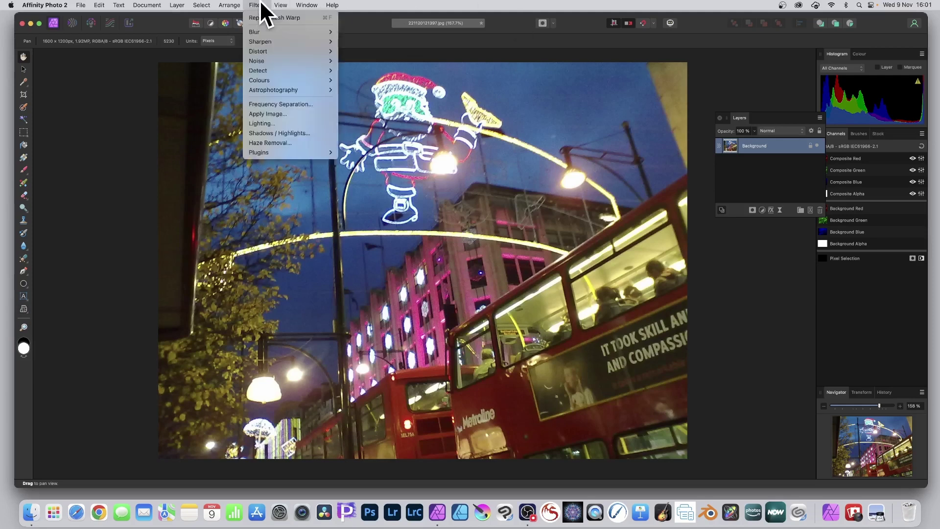
{"action": "mouse_move", "coordinate": [270, 51]}
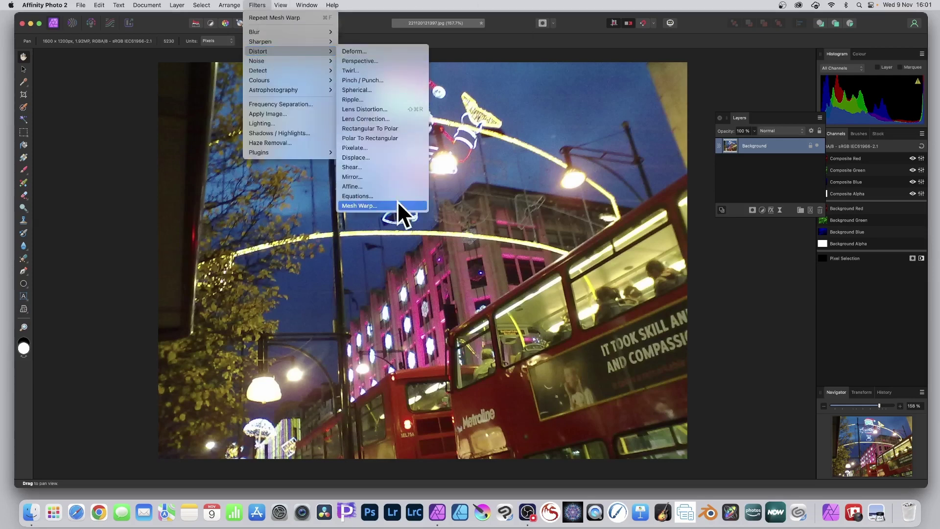
{"action": "left_click", "coordinate": [373, 206]}
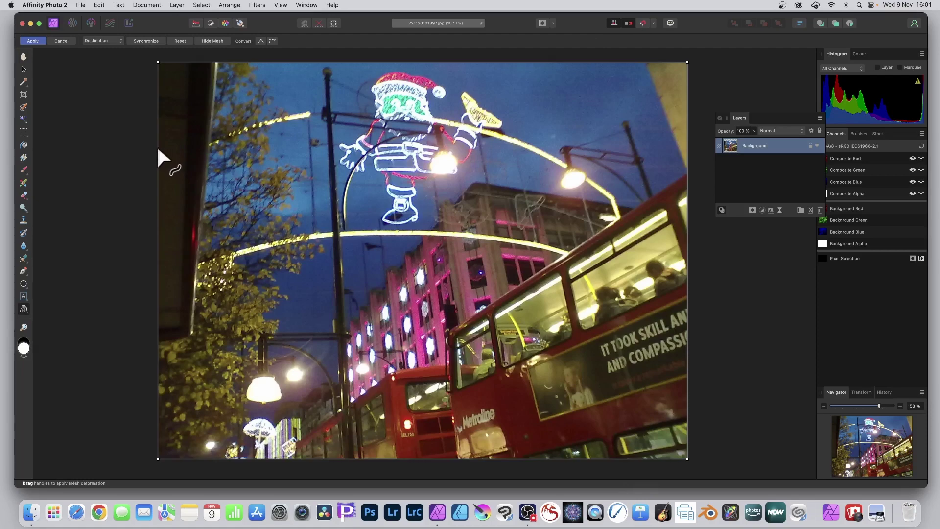
{"action": "left_click_drag", "start_coordinate": [157, 156], "coordinate": [167, 196]}
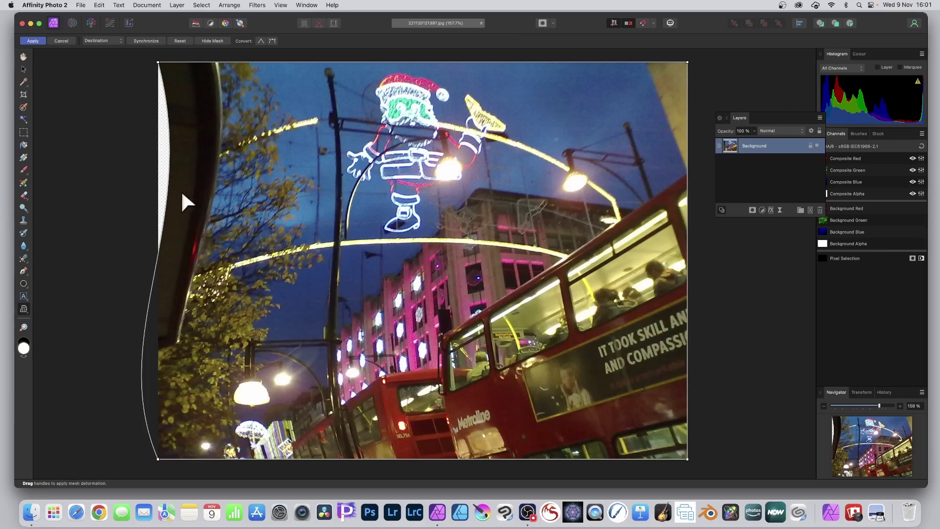
{"action": "left_click_drag", "start_coordinate": [166, 195], "coordinate": [210, 189]}
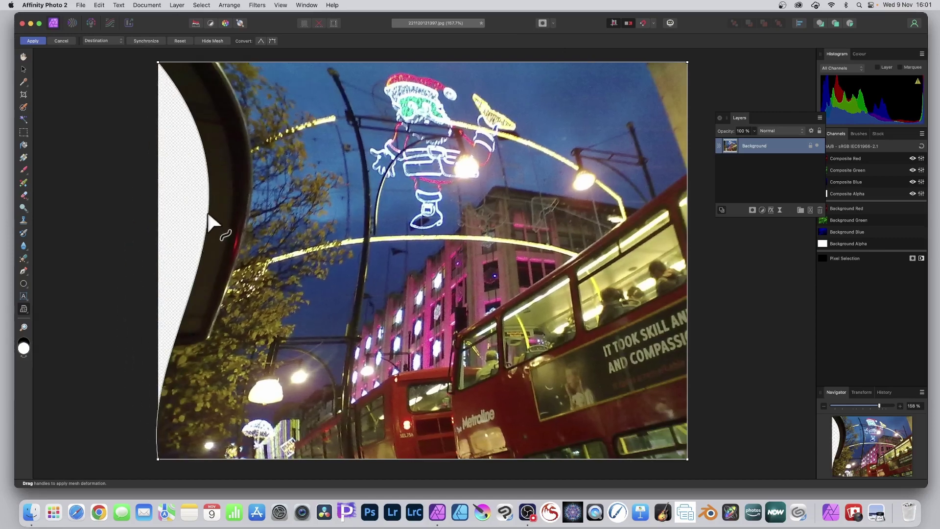
{"action": "double_click", "coordinate": [207, 201]}
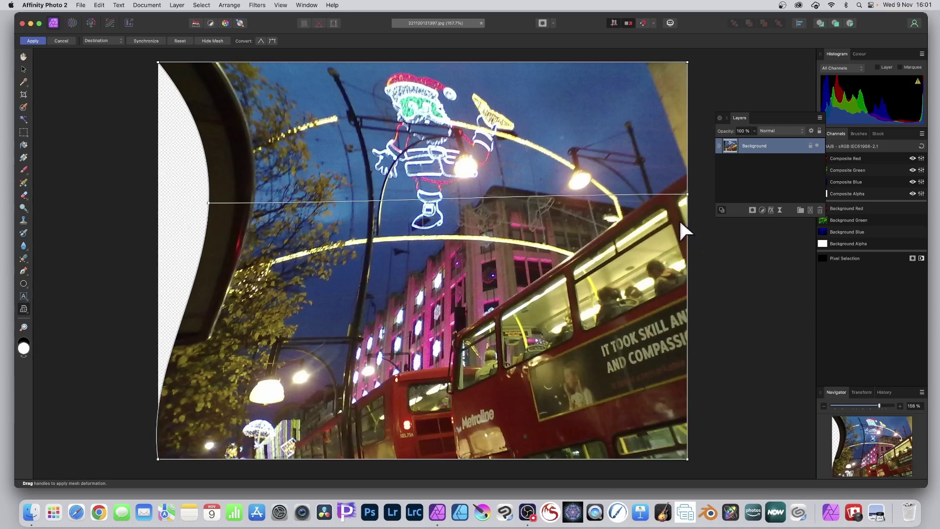
{"action": "key", "text": "super+z"}
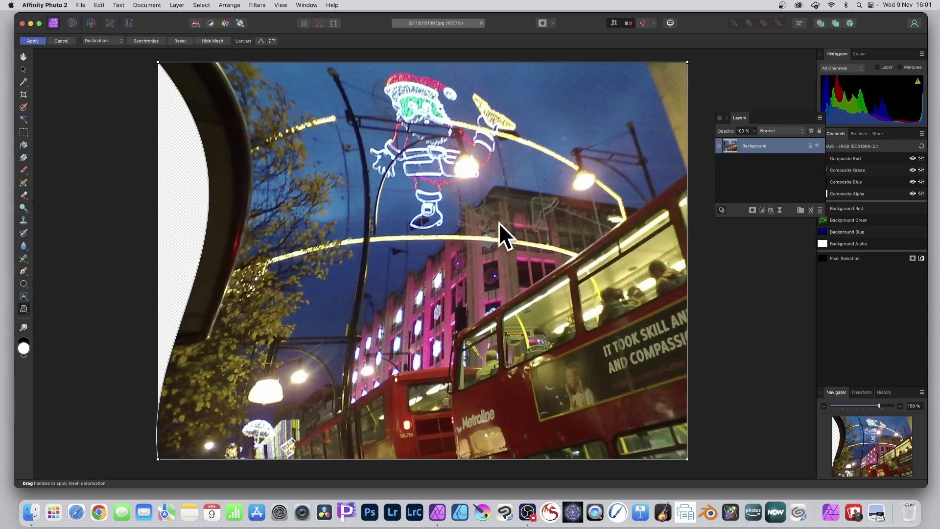
Step: Add a mesh node on the building right of the Santa light and pull it up and left
{"action": "double_click", "coordinate": [520, 214]}
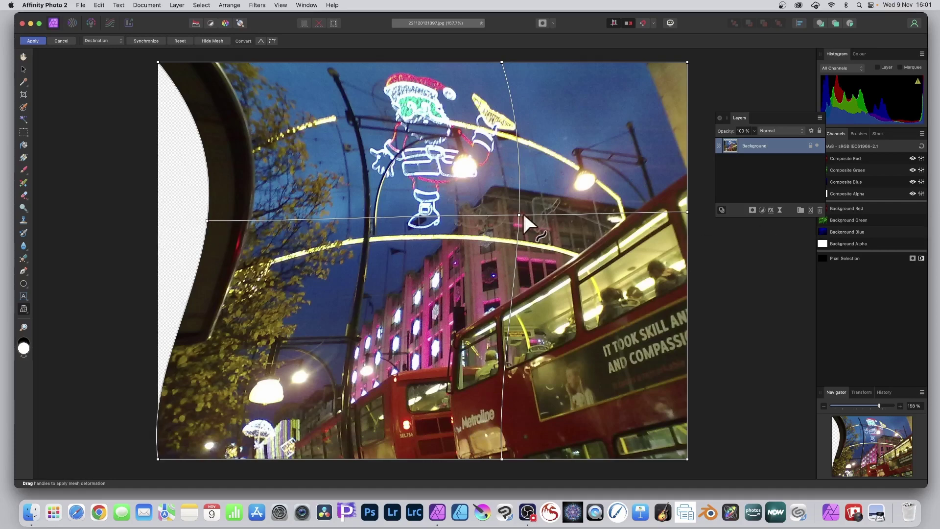
{"action": "left_click_drag", "start_coordinate": [519, 214], "coordinate": [427, 177]}
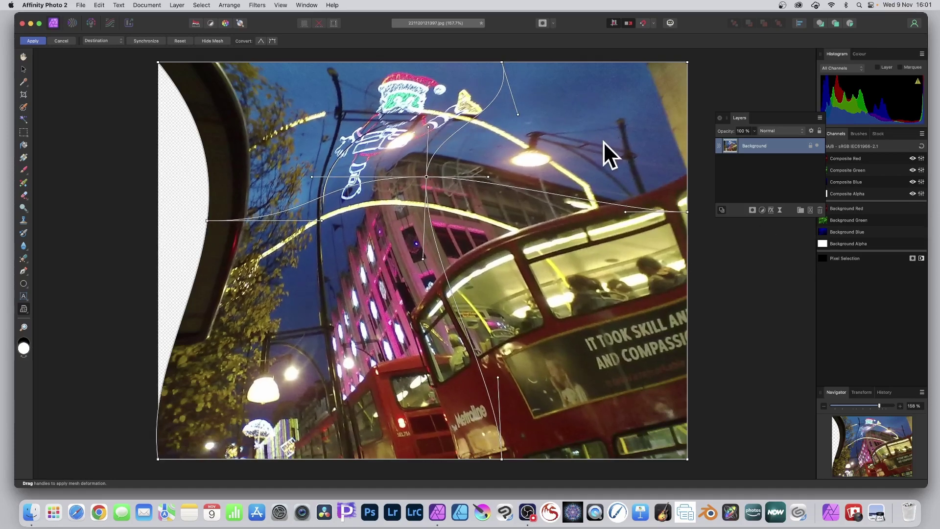
{"action": "left_click", "coordinate": [616, 145]}
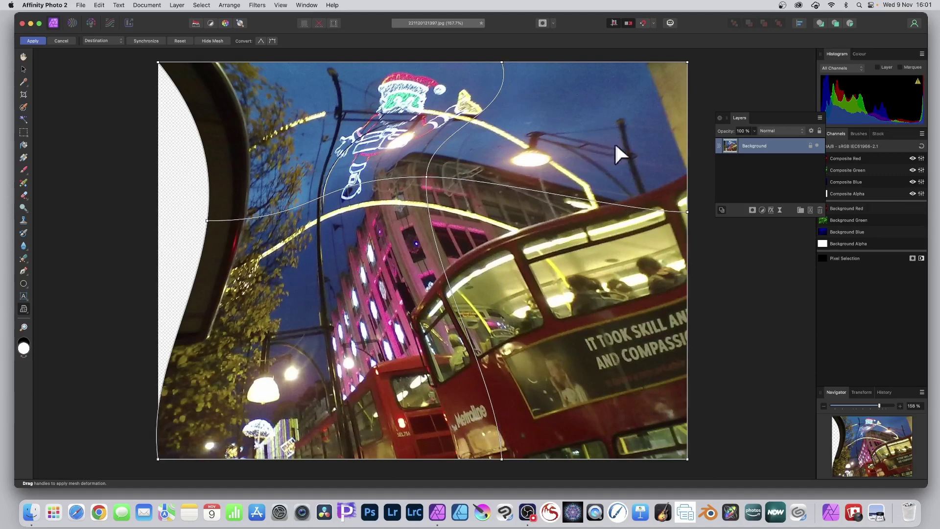
Step: Add a mesh node in the sky near the upper right street lamp, shift it slightly left and reshape its curve handles
{"action": "left_click", "coordinate": [586, 123]}
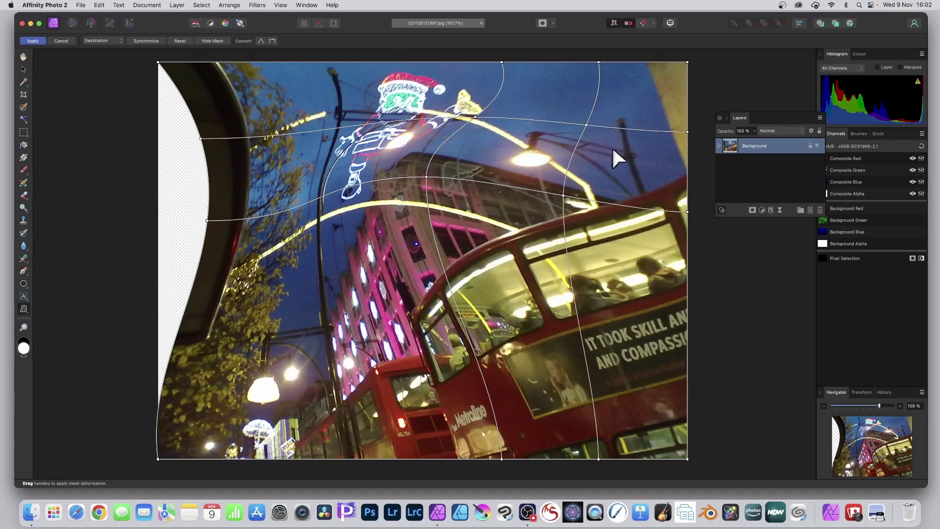
{"action": "left_click_drag", "start_coordinate": [587, 123], "coordinate": [537, 128]}
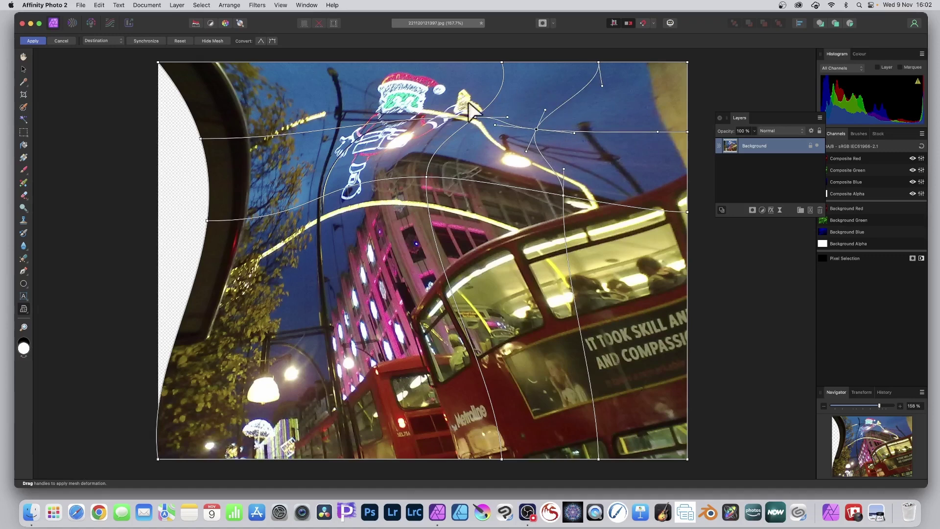
{"action": "left_click_drag", "start_coordinate": [546, 110], "coordinate": [533, 62]}
{"action": "left_click_drag", "start_coordinate": [537, 130], "coordinate": [567, 123]}
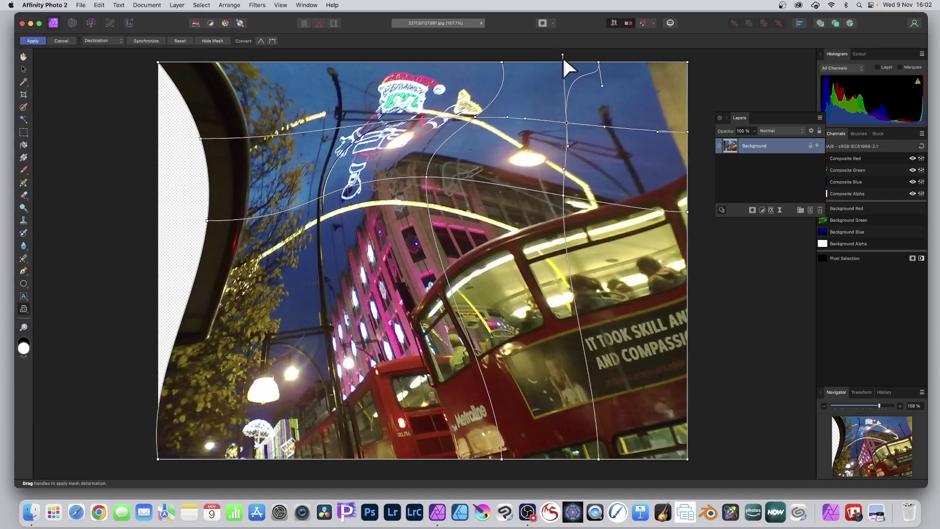
{"action": "left_click_drag", "start_coordinate": [563, 56], "coordinate": [593, 59]}
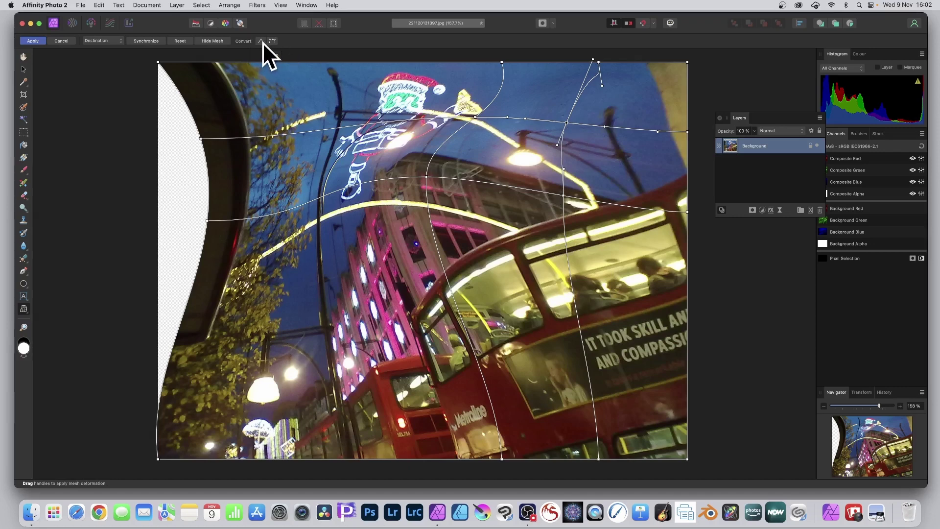
{"action": "left_click_drag", "start_coordinate": [556, 144], "coordinate": [580, 167]}
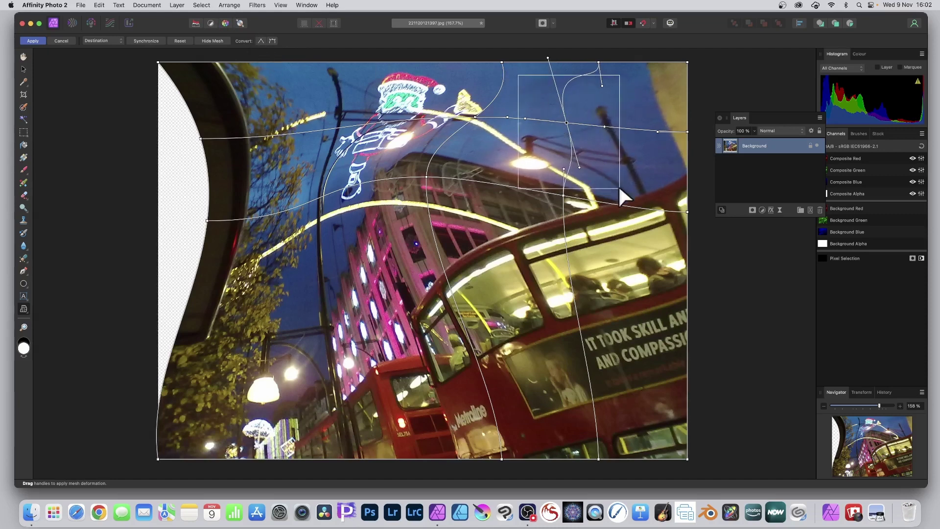
{"action": "left_click_drag", "start_coordinate": [526, 119], "coordinate": [552, 162]}
Step: Shift the selected interior mesh nodes down and left, bend the curve near the Santa light upward, and apply the mesh warp
{"action": "left_click_drag", "start_coordinate": [434, 78], "coordinate": [674, 217]}
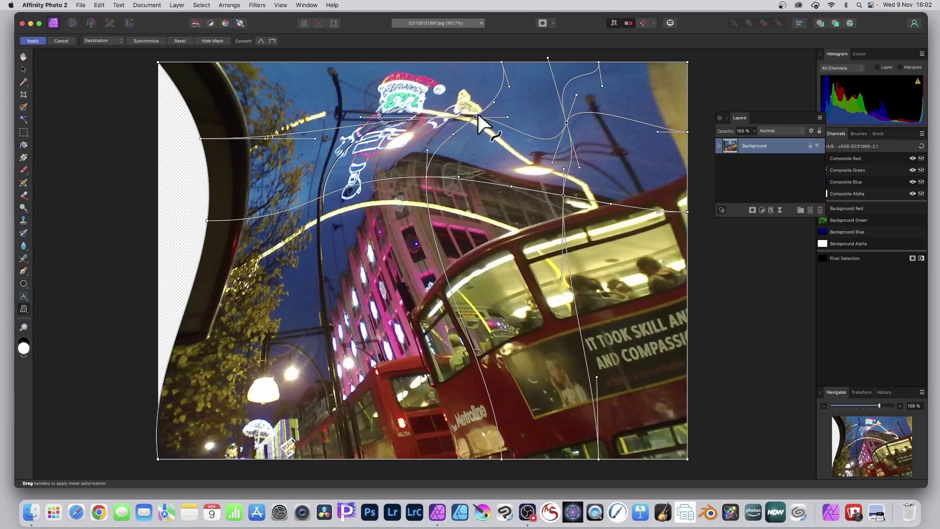
{"action": "mouse_move", "coordinate": [474, 115]}
{"action": "left_mouse_down"}
{"action": "mouse_move", "coordinate": [454, 146]}
{"action": "mouse_move", "coordinate": [481, 102]}
{"action": "left_mouse_up"}
{"action": "left_click_drag", "start_coordinate": [399, 70], "coordinate": [633, 245]}
{"action": "mouse_move", "coordinate": [571, 116]}
{"action": "left_mouse_down"}
{"action": "mouse_move", "coordinate": [515, 119]}
{"action": "mouse_move", "coordinate": [454, 138]}
{"action": "mouse_move", "coordinate": [540, 138]}
{"action": "mouse_move", "coordinate": [550, 108]}
{"action": "mouse_move", "coordinate": [575, 131]}
{"action": "mouse_move", "coordinate": [574, 106]}
{"action": "mouse_move", "coordinate": [581, 129]}
{"action": "left_mouse_up"}
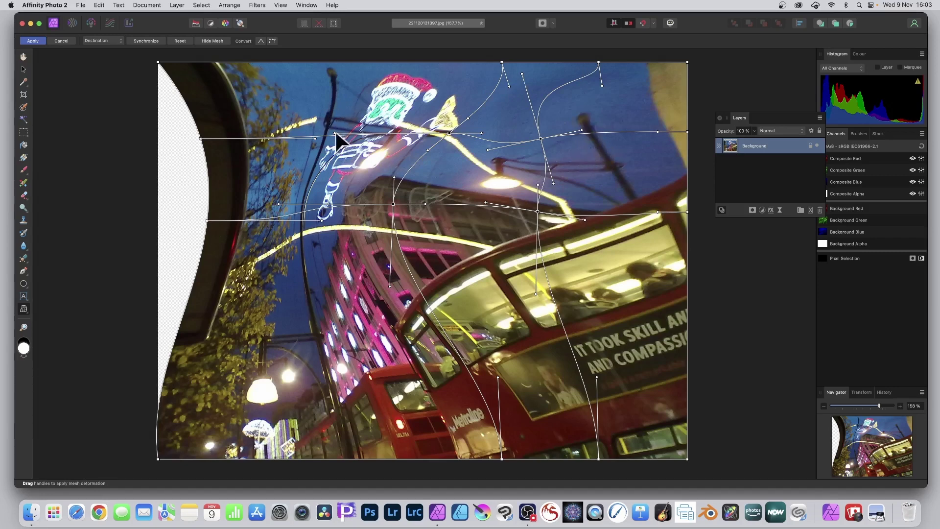
{"action": "left_click_drag", "start_coordinate": [335, 133], "coordinate": [336, 90]}
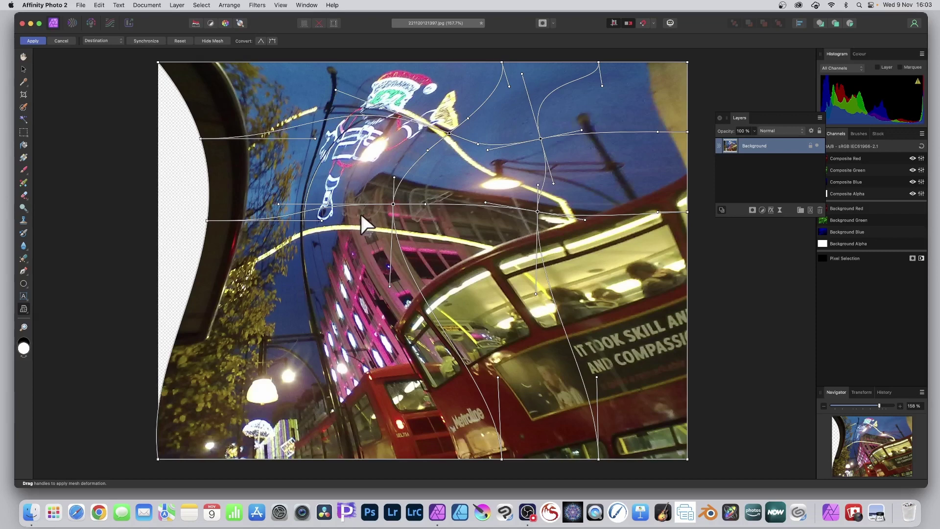
{"action": "left_click", "coordinate": [33, 40]}
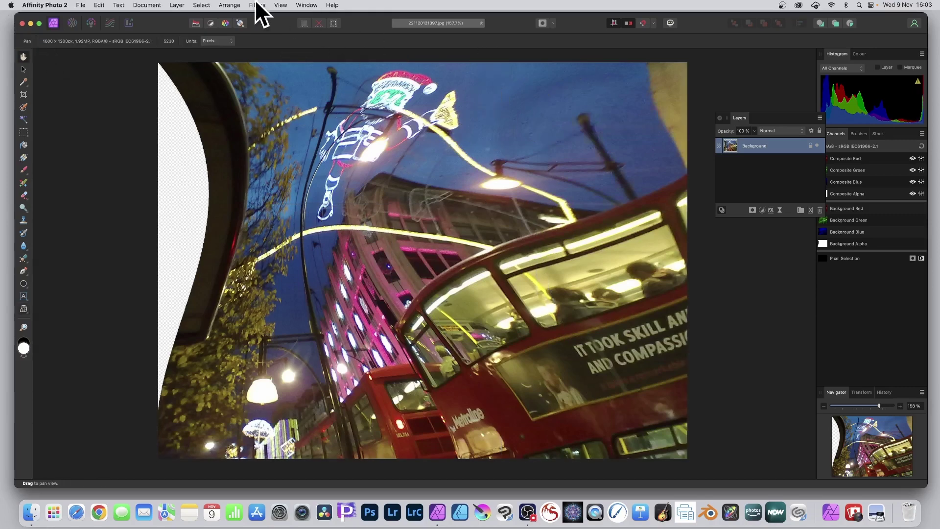
{"action": "left_click", "coordinate": [177, 5]}
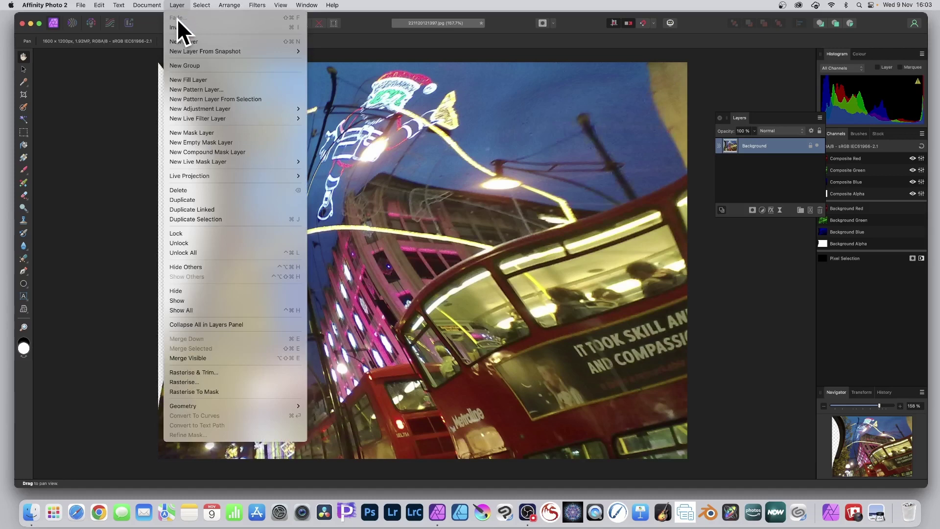
{"action": "left_click", "coordinate": [348, 6]}
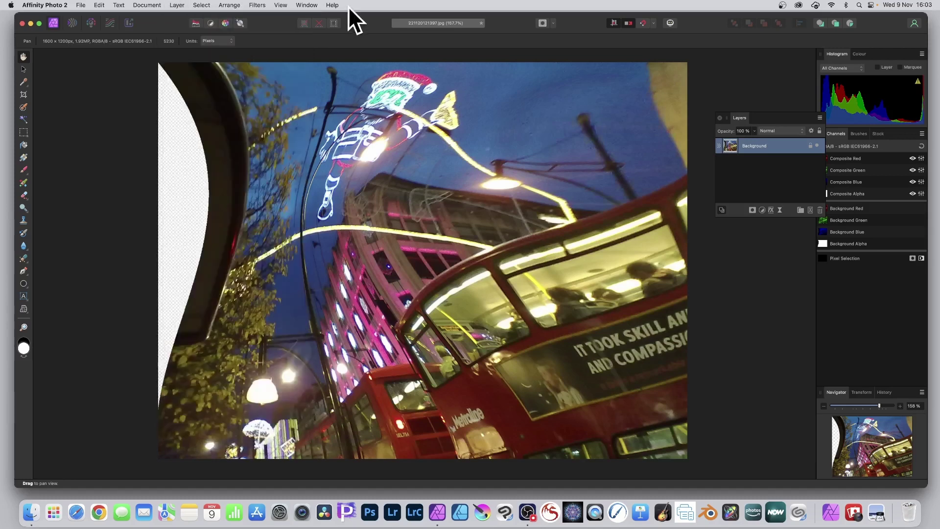
{"action": "left_click", "coordinate": [306, 5]}
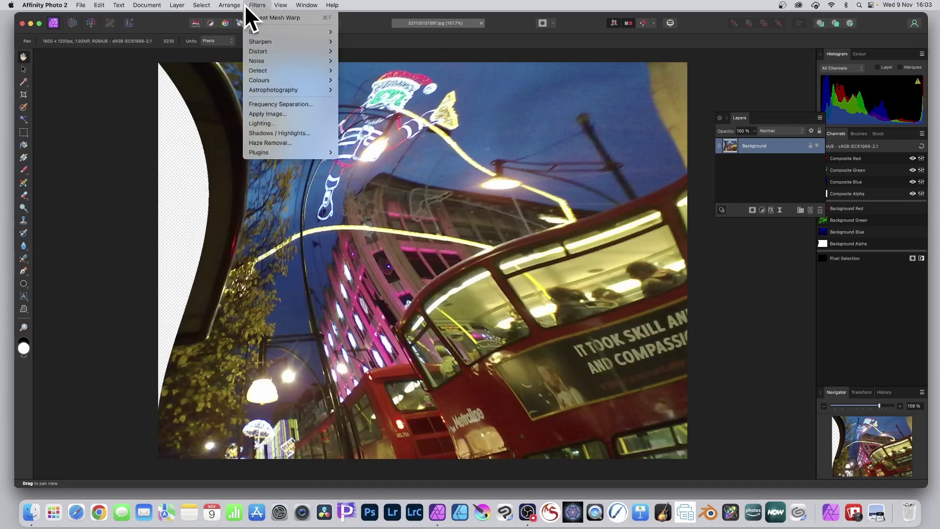
{"action": "mouse_move", "coordinate": [184, 5]}
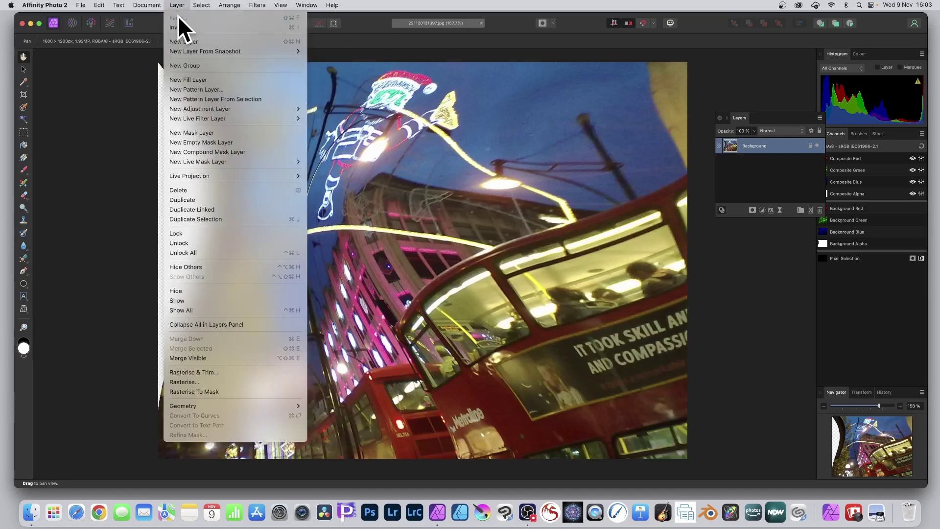
Step: Repeat the last Mesh Warp on the Background layer three times
{"action": "mouse_move", "coordinate": [265, 5]}
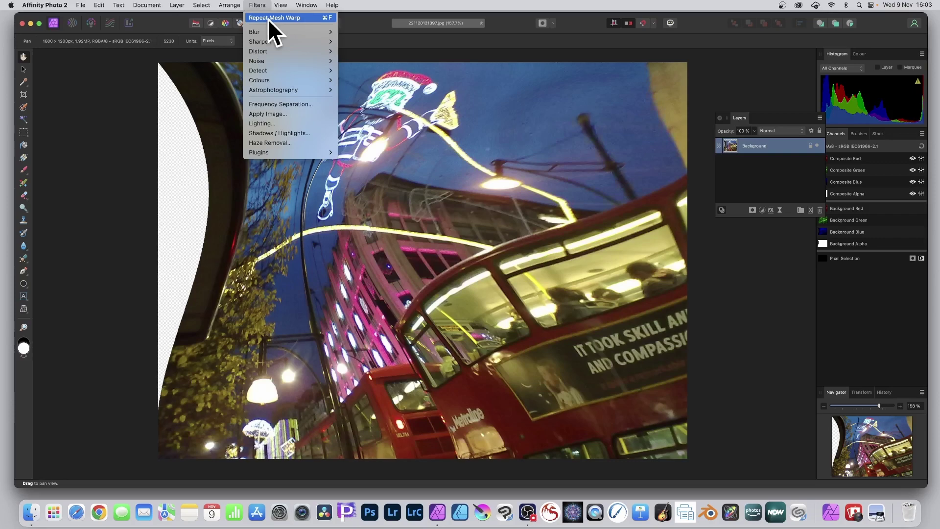
{"action": "left_click", "coordinate": [268, 17]}
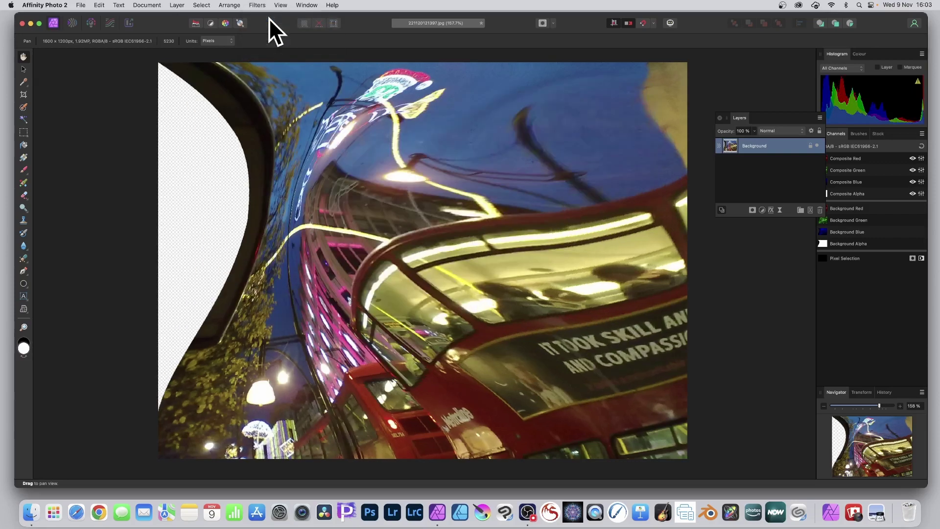
{"action": "left_click", "coordinate": [259, 5]}
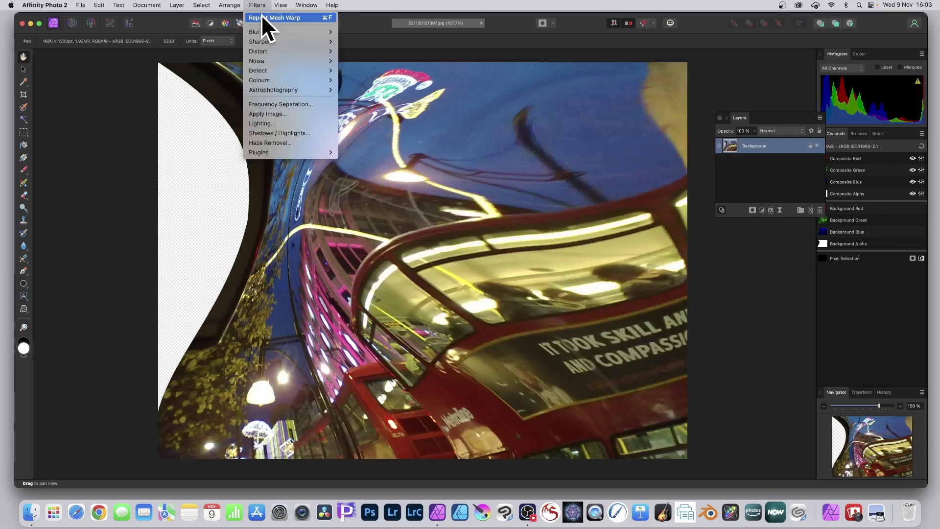
{"action": "left_click", "coordinate": [261, 14]}
{"action": "left_click", "coordinate": [262, 4]}
{"action": "left_click", "coordinate": [263, 15]}
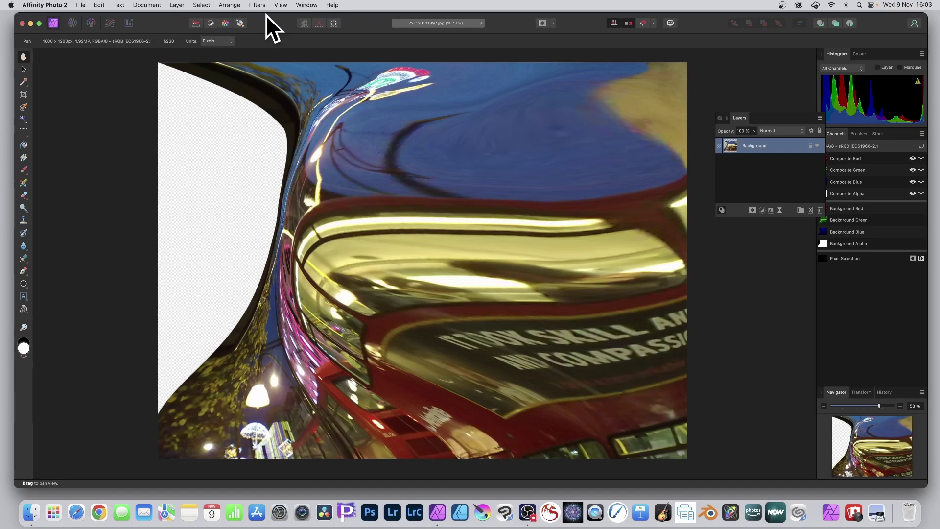
Step: Undo the three repeated mesh warps and the original mesh warp
{"action": "key", "text": "super+z"}
{"action": "key", "text": "super+z"}
{"action": "key", "text": "super+z"}
{"action": "key", "text": "super+z"}
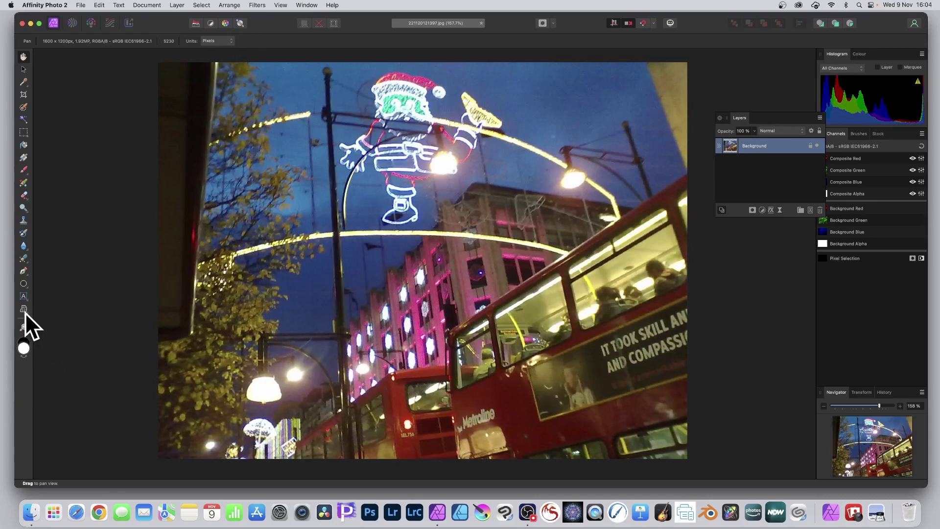
Step: Start the Mesh Warp Tool on the Background layer and bend the photo's right and top edges inward
{"action": "left_click_drag", "start_coordinate": [25, 309], "coordinate": [71, 317]}
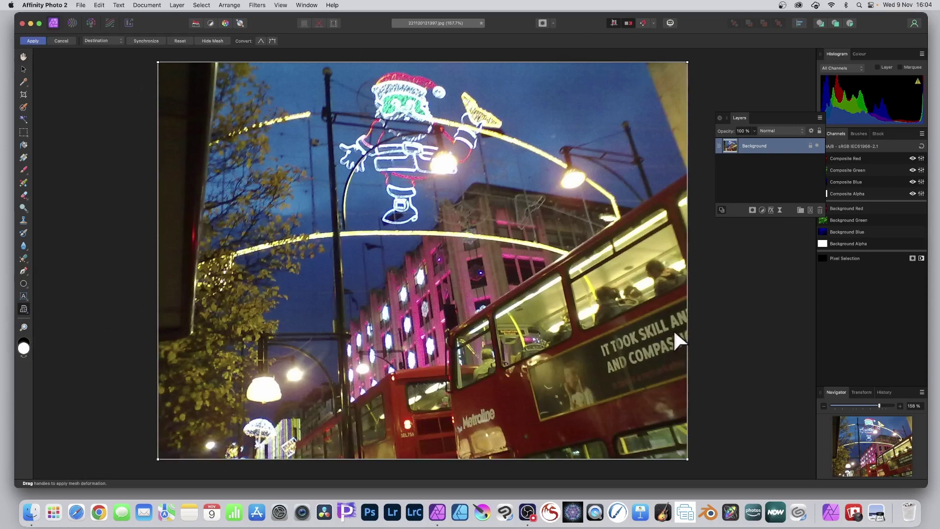
{"action": "left_click_drag", "start_coordinate": [688, 200], "coordinate": [591, 210]}
{"action": "left_click_drag", "start_coordinate": [452, 60], "coordinate": [433, 103]}
Step: Switch the mesh warp mode to Source and bend all four edges of the source mesh inward
{"action": "left_click", "coordinate": [118, 41]}
{"action": "left_click", "coordinate": [109, 49]}
{"action": "left_click_drag", "start_coordinate": [157, 171], "coordinate": [317, 223]}
{"action": "left_click_drag", "start_coordinate": [490, 62], "coordinate": [421, 147]}
{"action": "left_click_drag", "start_coordinate": [688, 245], "coordinate": [559, 224]}
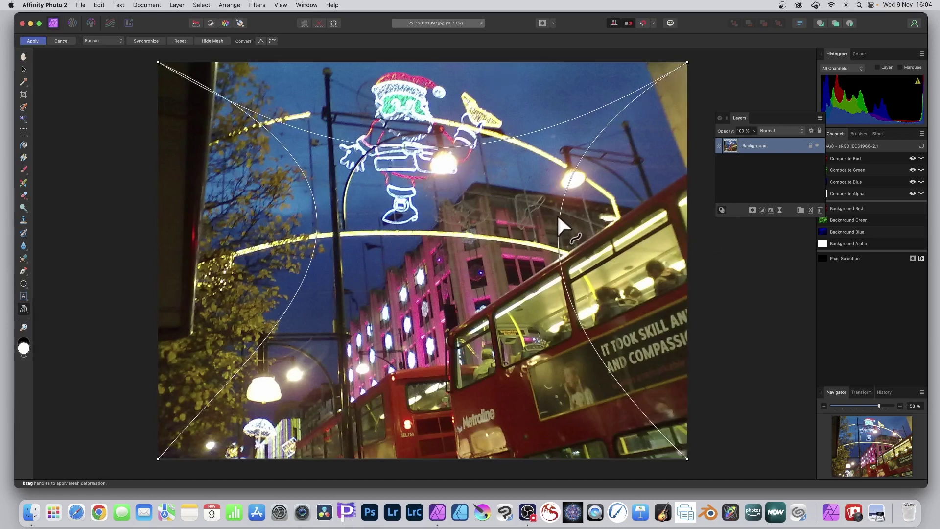
{"action": "left_click_drag", "start_coordinate": [418, 460], "coordinate": [439, 313]}
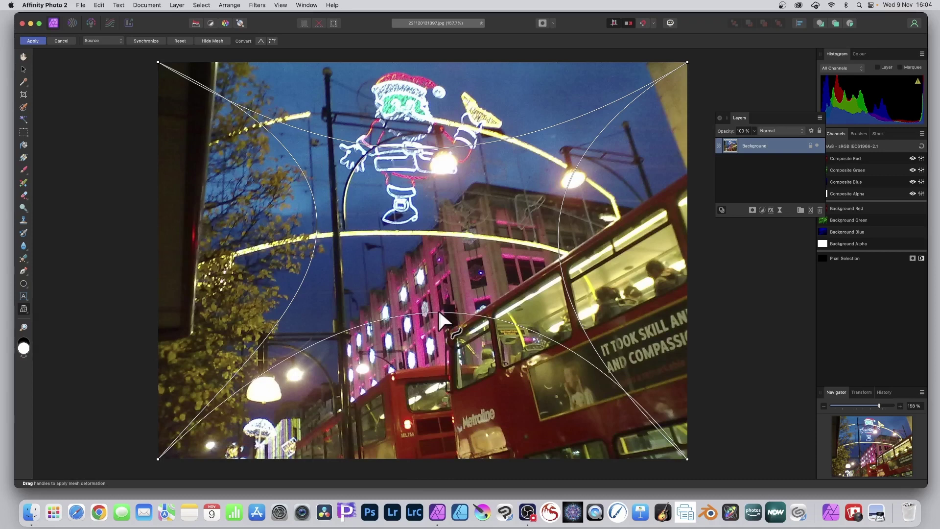
Step: Add a node near the centre of the source mesh, move it up and right, and reshape the surrounding mesh curves
{"action": "double_click", "coordinate": [423, 220]}
{"action": "left_click_drag", "start_coordinate": [423, 219], "coordinate": [448, 180]}
{"action": "left_click_drag", "start_coordinate": [514, 136], "coordinate": [483, 105]}
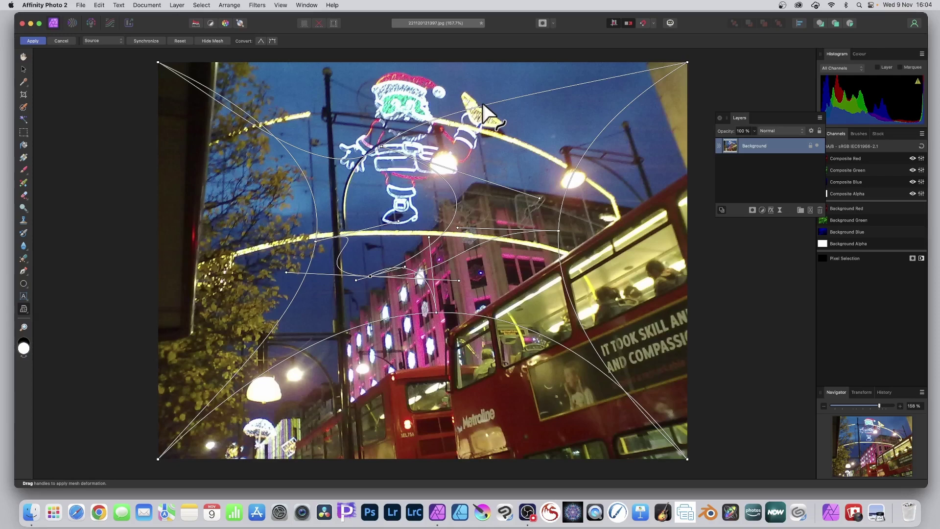
Step: Apply the Source mode mesh warp to the photo, and undo it to restore the undistorted image
{"action": "left_click", "coordinate": [31, 40]}
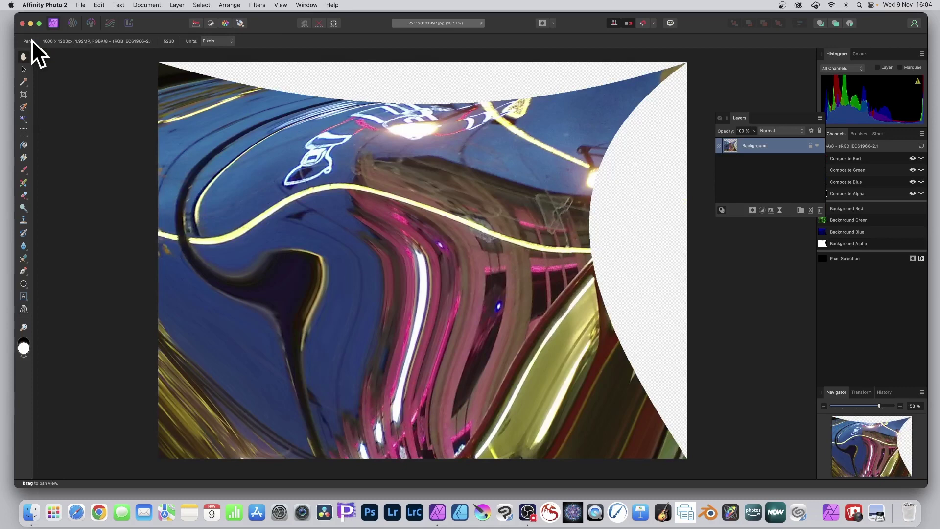
{"action": "key", "text": "super+z"}
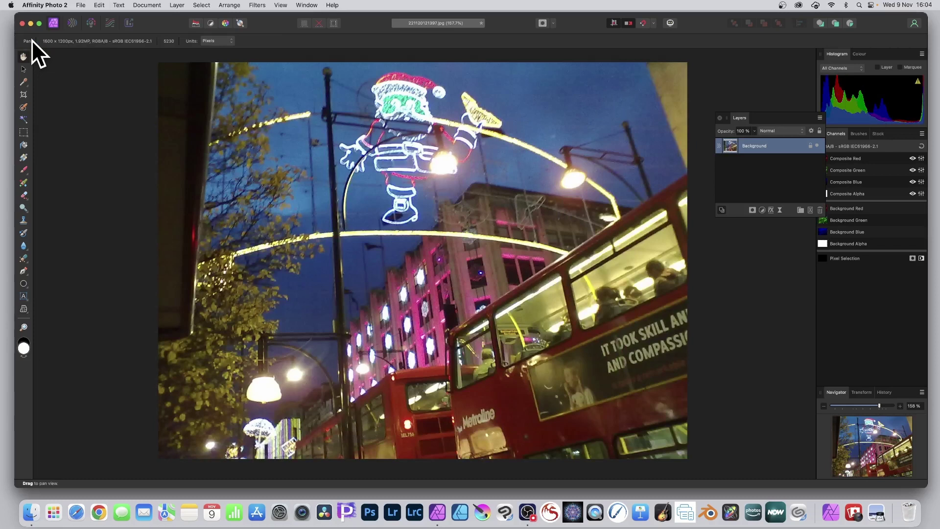
Step: Mesh warp the Background layer in Destination mode, bending the top edge slightly downward, and apply the warp
{"action": "left_click", "coordinate": [258, 4]}
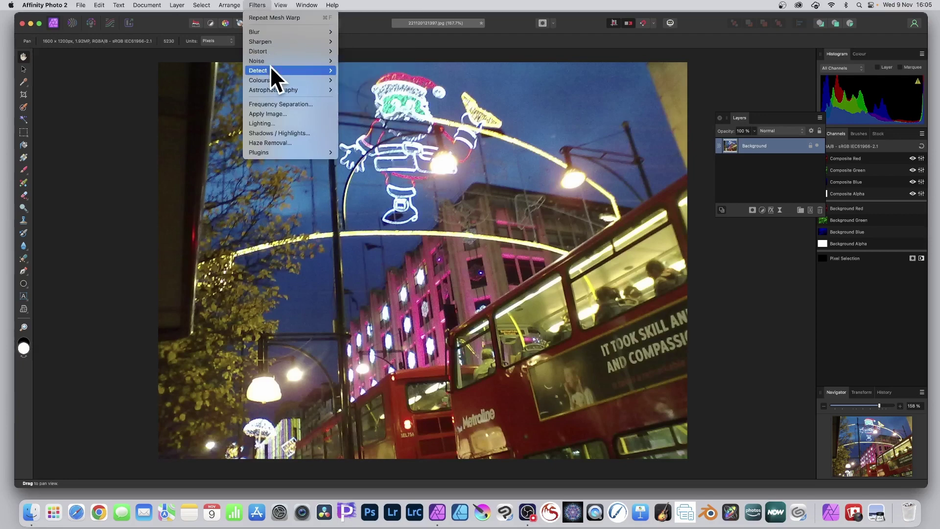
{"action": "mouse_move", "coordinate": [272, 52]}
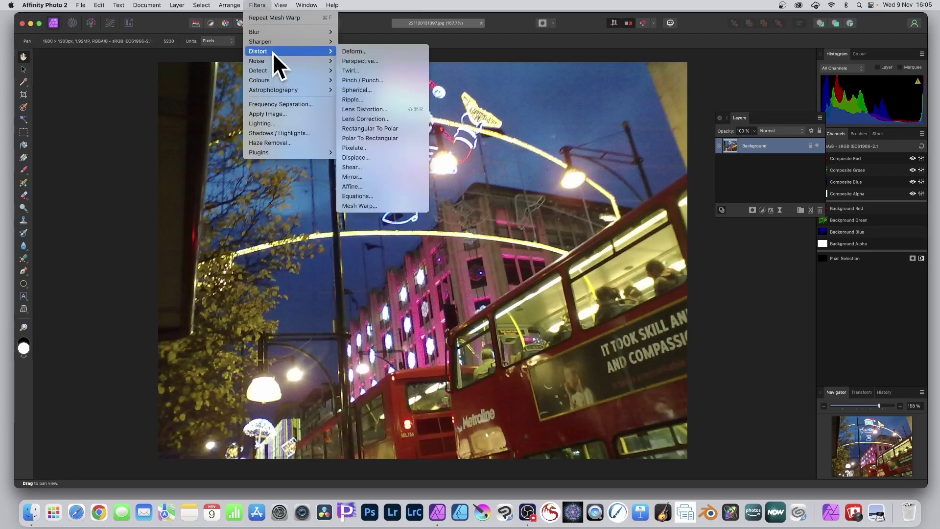
{"action": "left_click", "coordinate": [358, 205]}
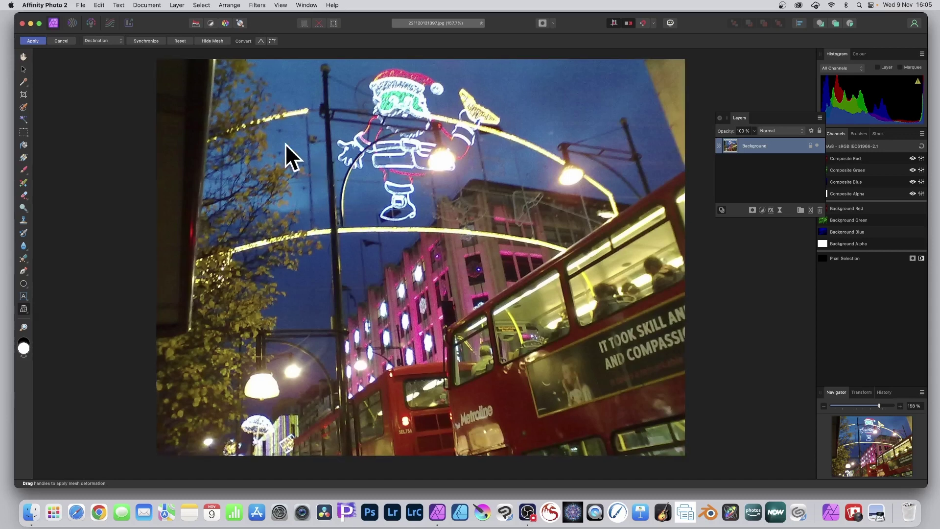
{"action": "left_click_drag", "start_coordinate": [397, 62], "coordinate": [397, 88]}
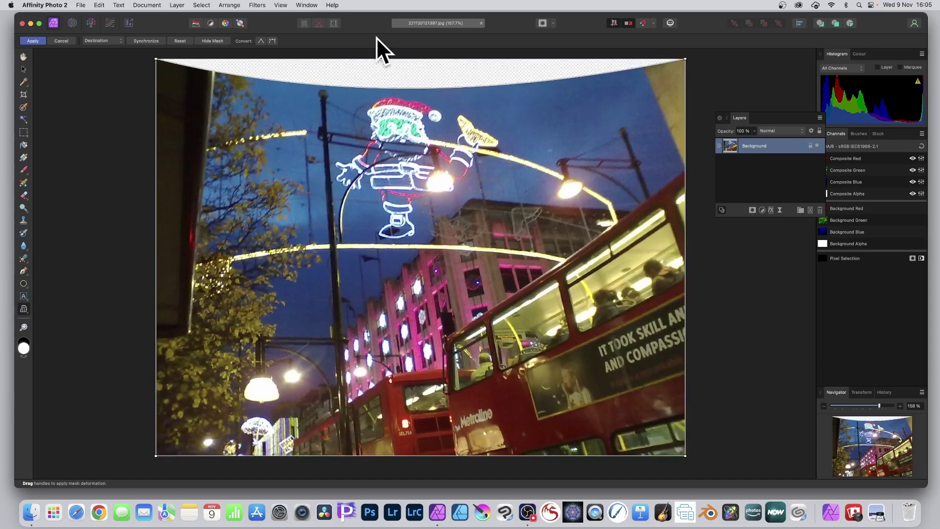
{"action": "left_click", "coordinate": [32, 40]}
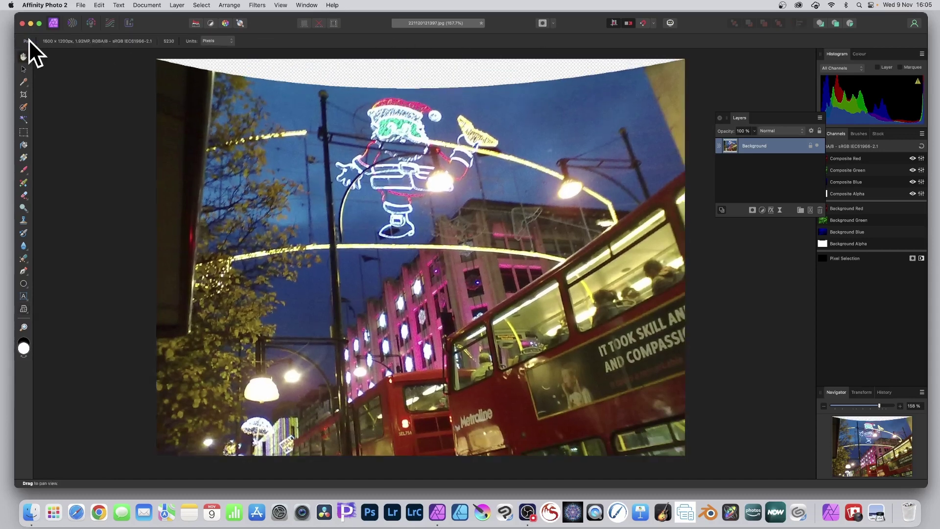
Step: Draw a large white circle with the Ellipse tool over the middle of the photo
{"action": "left_click", "coordinate": [23, 284]}
{"action": "left_click", "coordinate": [84, 295]}
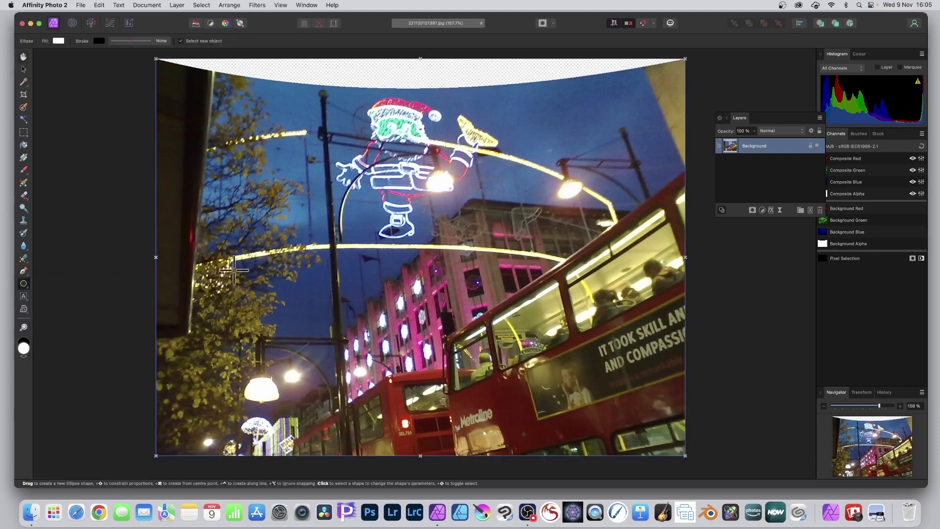
{"action": "left_click_drag", "start_coordinate": [307, 122], "coordinate": [567, 382]}
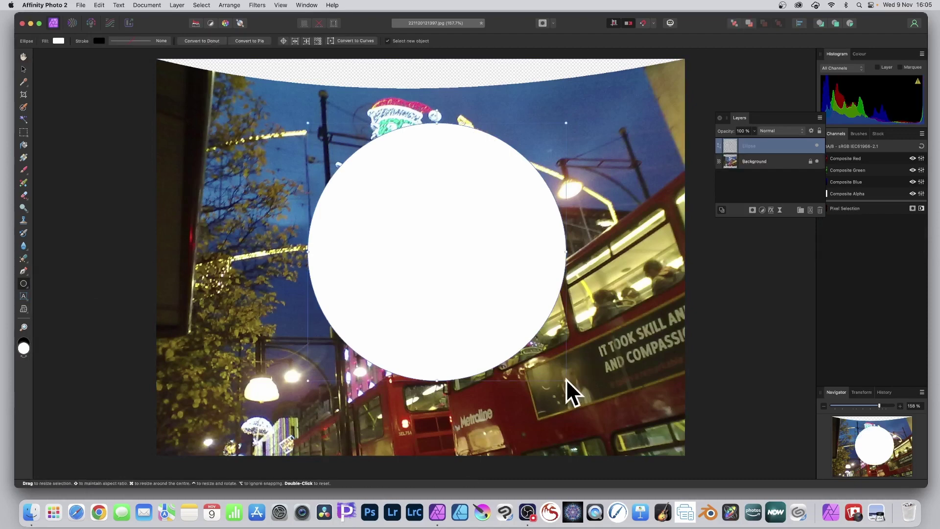
Step: Start a mesh warp on the white circle, bend its top edge, and add an inner node moved to the right
{"action": "left_click", "coordinate": [256, 5]}
{"action": "mouse_move", "coordinate": [267, 52]}
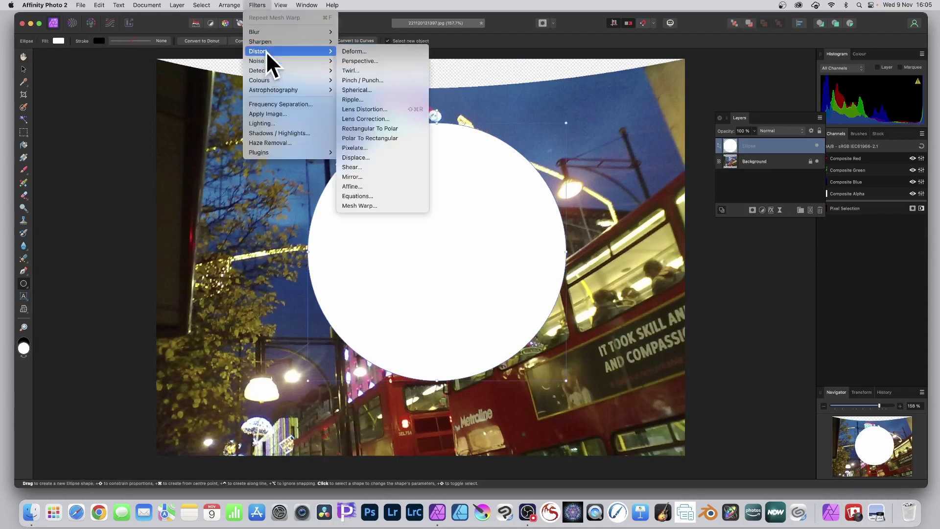
{"action": "left_click", "coordinate": [383, 206]}
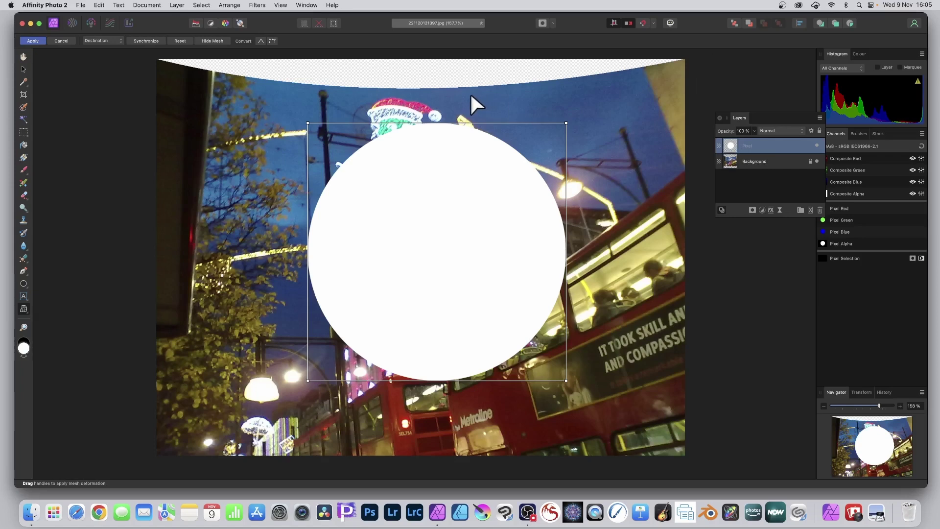
{"action": "left_click_drag", "start_coordinate": [449, 124], "coordinate": [385, 142]}
{"action": "double_click", "coordinate": [396, 204]}
{"action": "left_click_drag", "start_coordinate": [397, 202], "coordinate": [513, 206]}
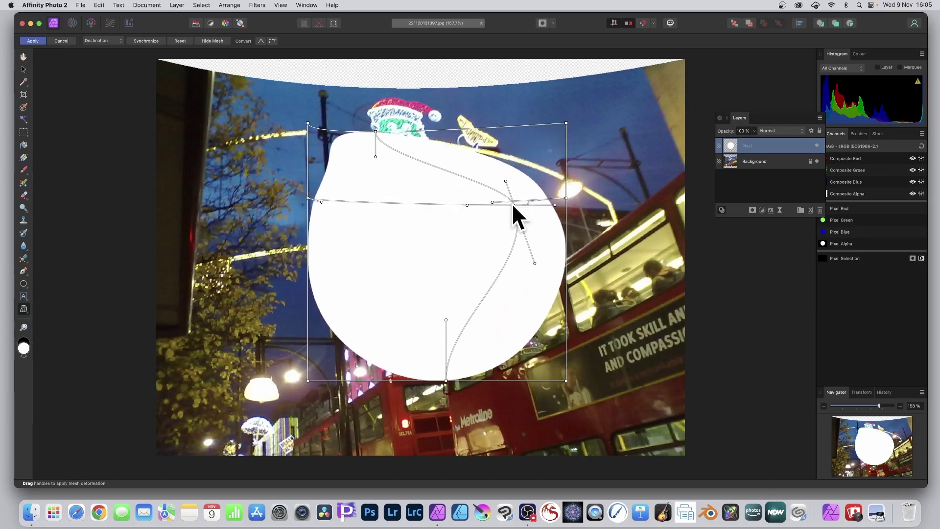
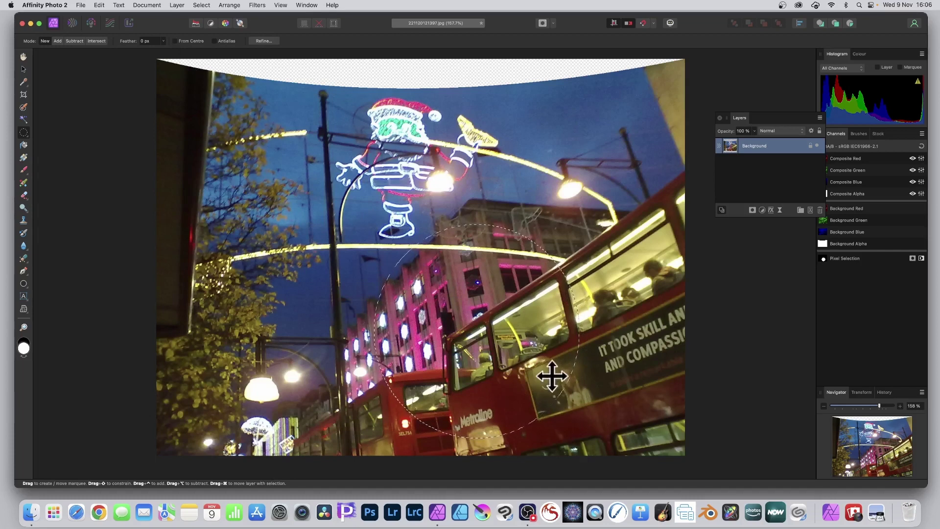
Step: Duplicate the circular selection of the bus and building onto a new layer, and move it up and left, clearing the selection
{"action": "key", "text": "super+j"}
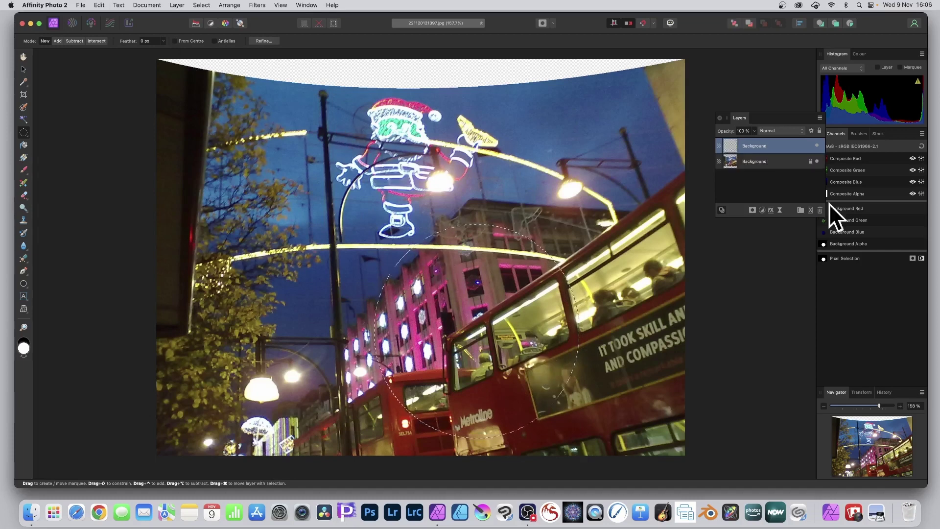
{"action": "left_click", "coordinate": [23, 69]}
{"action": "left_click_drag", "start_coordinate": [502, 309], "coordinate": [373, 213]}
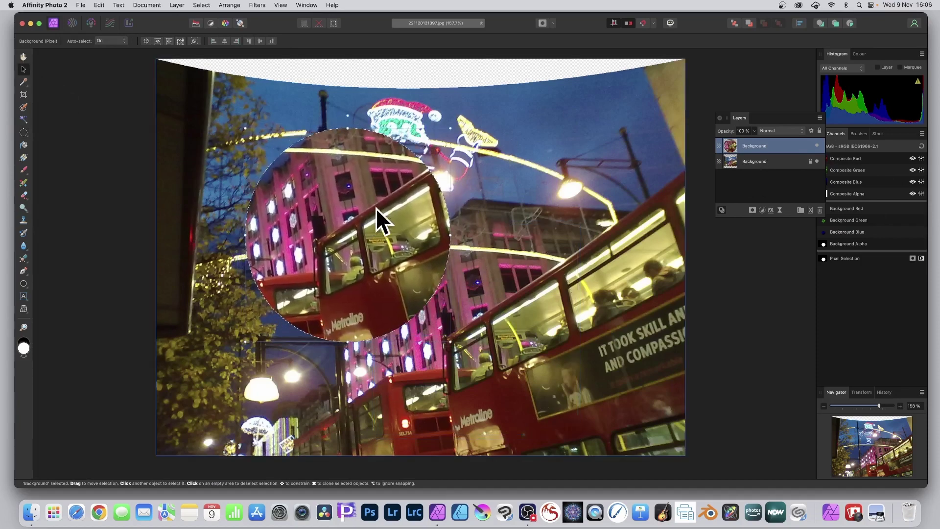
{"action": "left_click", "coordinate": [202, 5]}
{"action": "left_click", "coordinate": [204, 27]}
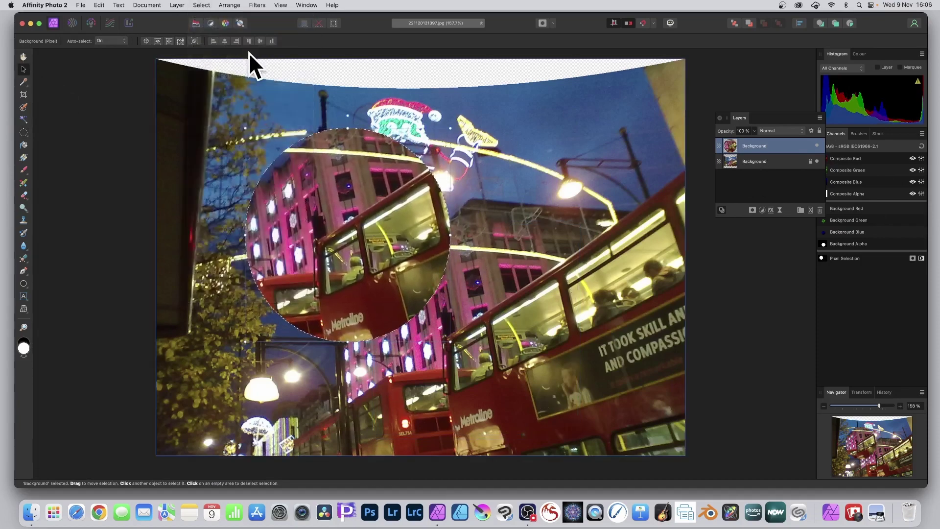
{"action": "left_click_drag", "start_coordinate": [347, 195], "coordinate": [363, 192]}
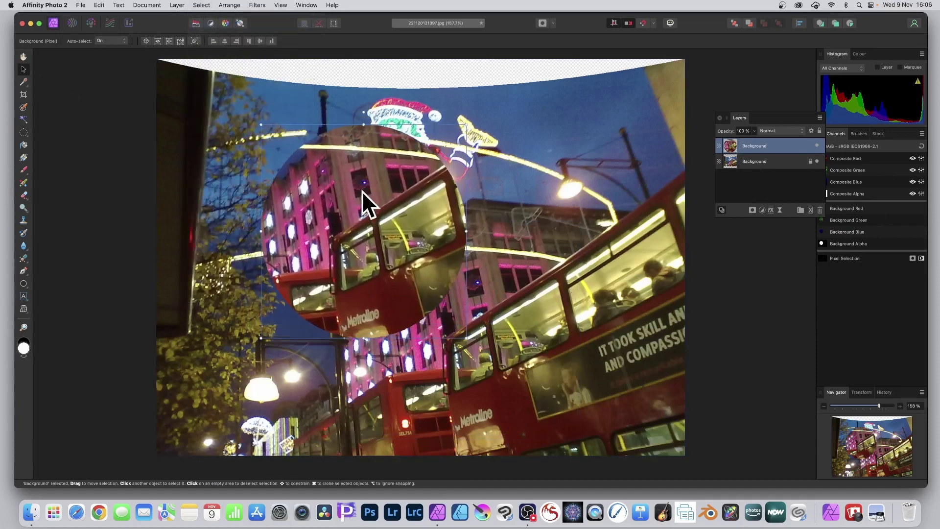
Step: Mesh warp the circular patch by pulling its top edge up, right edge outward and upper-left interior toward the corner, and apply it
{"action": "left_click", "coordinate": [256, 5]}
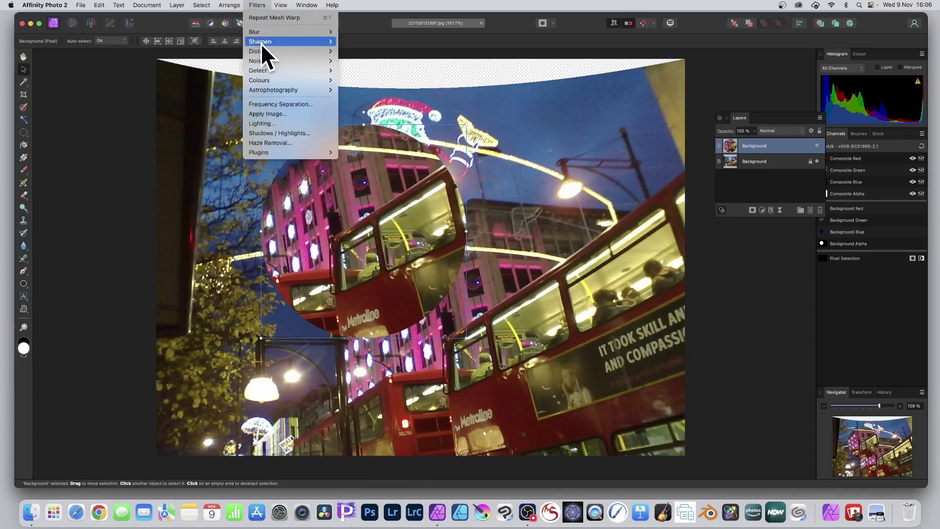
{"action": "mouse_move", "coordinate": [263, 51]}
{"action": "left_click", "coordinate": [381, 204]}
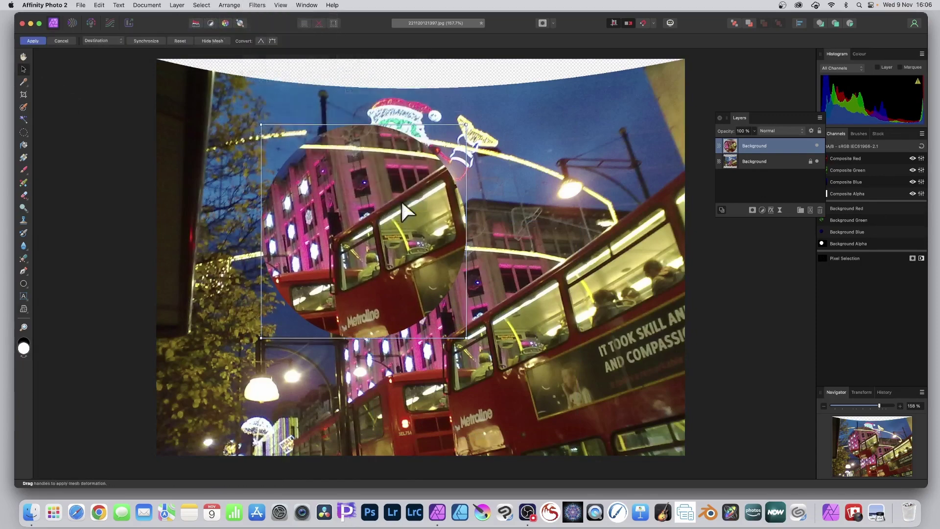
{"action": "left_click_drag", "start_coordinate": [366, 129], "coordinate": [485, 59]}
{"action": "left_click_drag", "start_coordinate": [466, 189], "coordinate": [535, 207]}
{"action": "left_click_drag", "start_coordinate": [369, 194], "coordinate": [246, 96]}
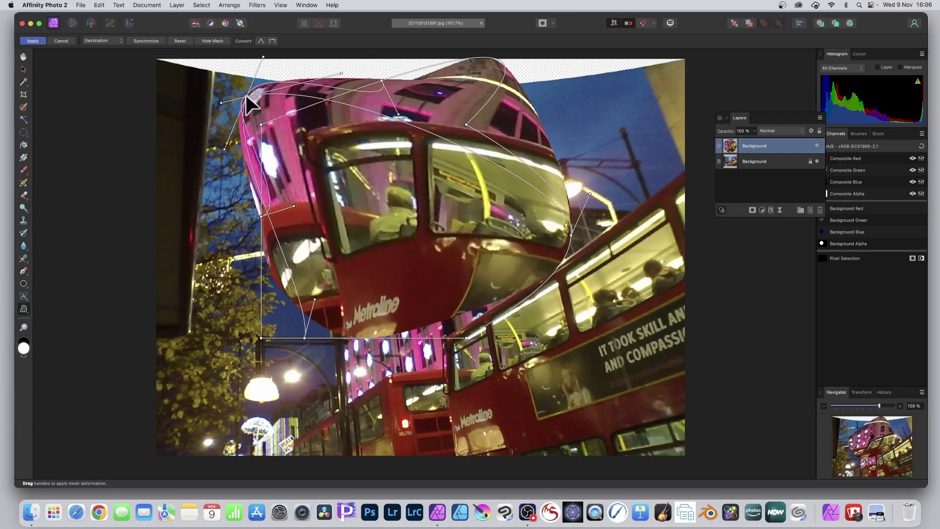
{"action": "left_click", "coordinate": [32, 41]}
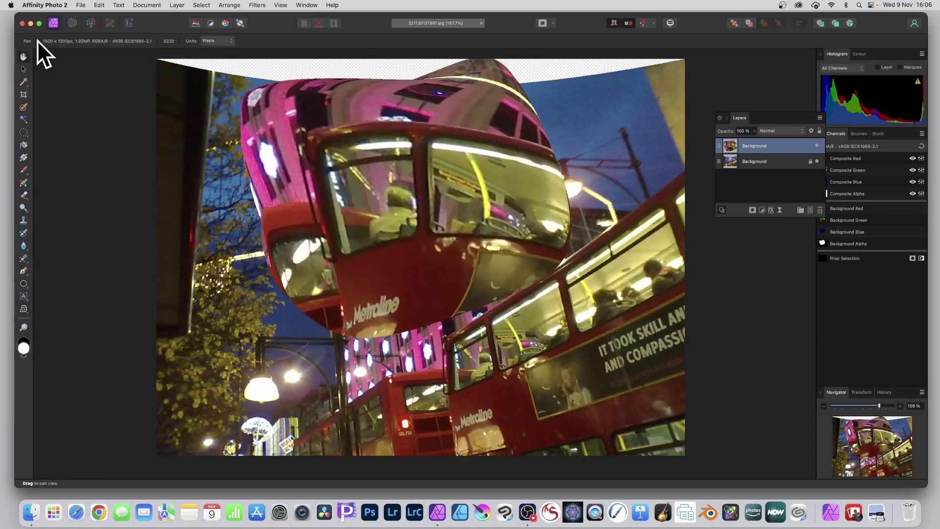
Step: Shift the unwarped circular patch slightly right, and apply a Source mode mesh warp to it with all four edges bent inward
{"action": "left_click", "coordinate": [23, 70]}
{"action": "left_click_drag", "start_coordinate": [347, 193], "coordinate": [364, 197]}
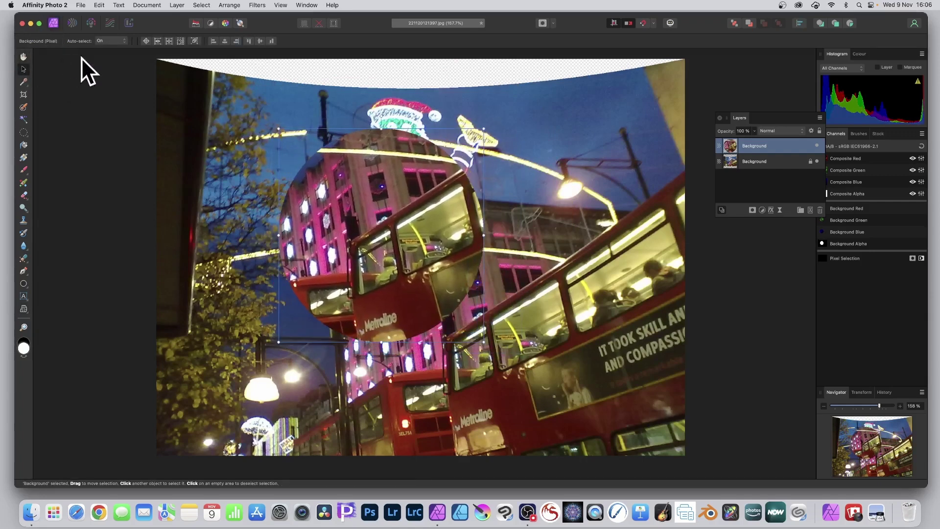
{"action": "left_click", "coordinate": [258, 4]}
{"action": "mouse_move", "coordinate": [267, 51]}
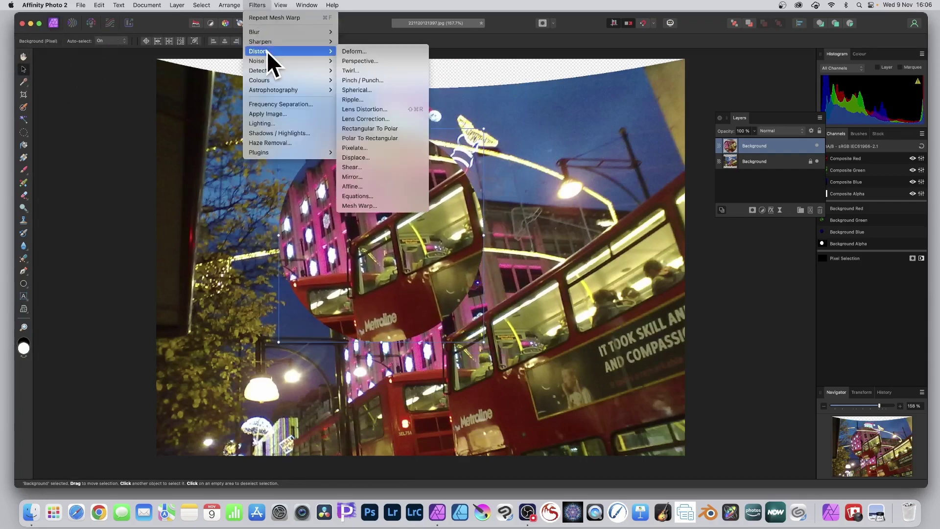
{"action": "left_click", "coordinate": [376, 205]}
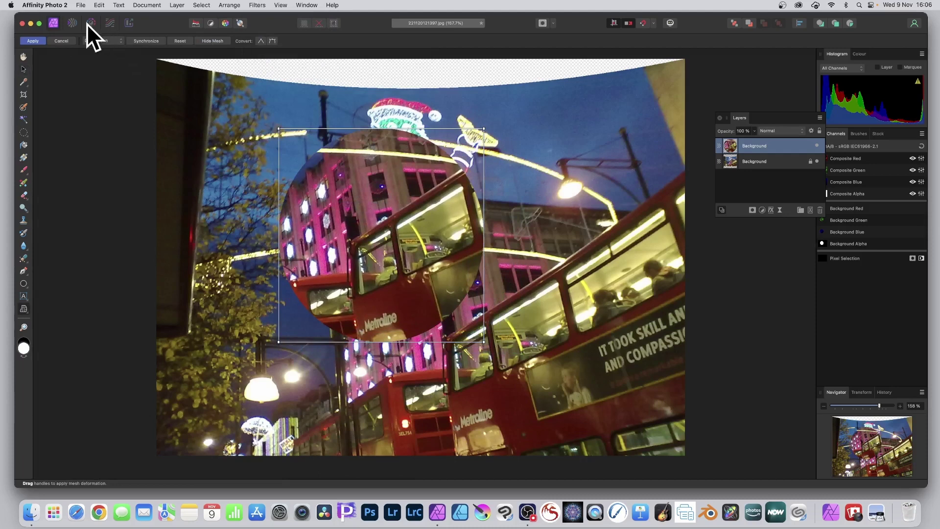
{"action": "left_click", "coordinate": [116, 40]}
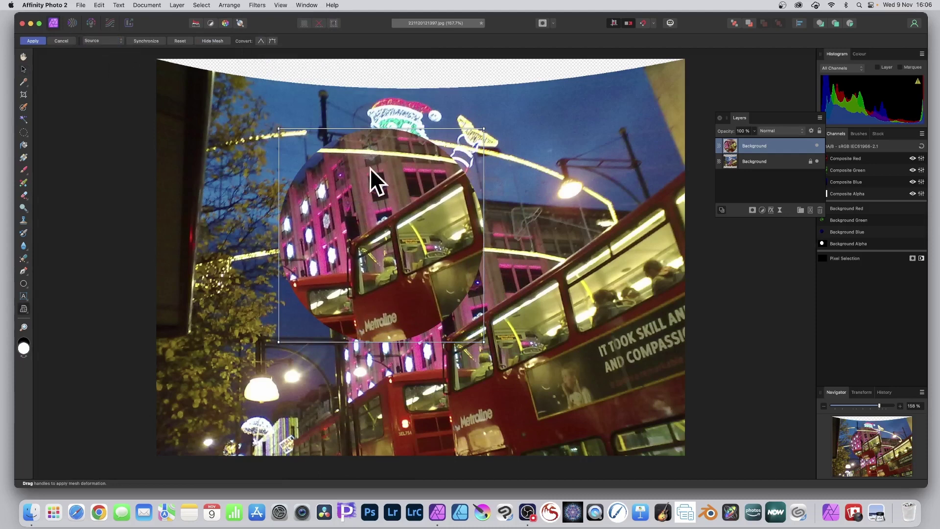
{"action": "left_click_drag", "start_coordinate": [392, 129], "coordinate": [369, 199]}
{"action": "left_click_drag", "start_coordinate": [481, 233], "coordinate": [449, 232]}
{"action": "left_click_drag", "start_coordinate": [281, 229], "coordinate": [313, 236]}
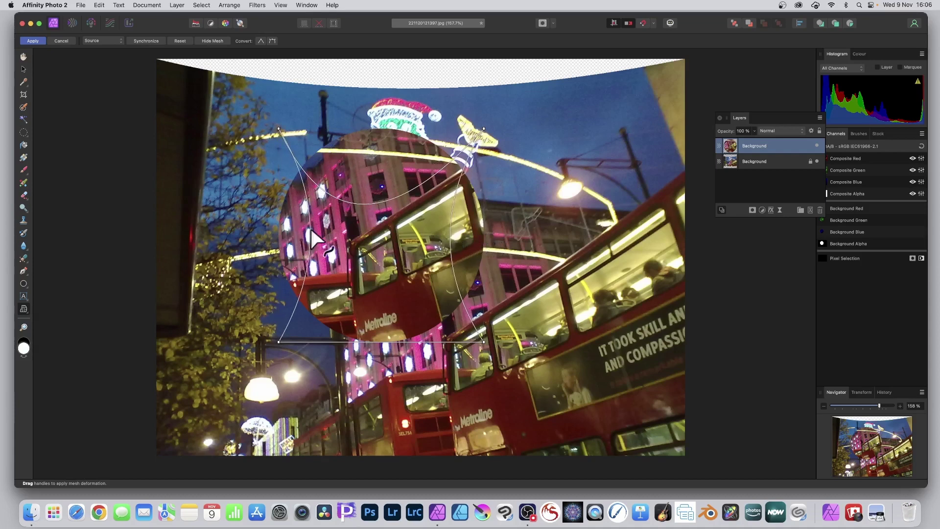
{"action": "left_click_drag", "start_coordinate": [378, 341], "coordinate": [384, 161]}
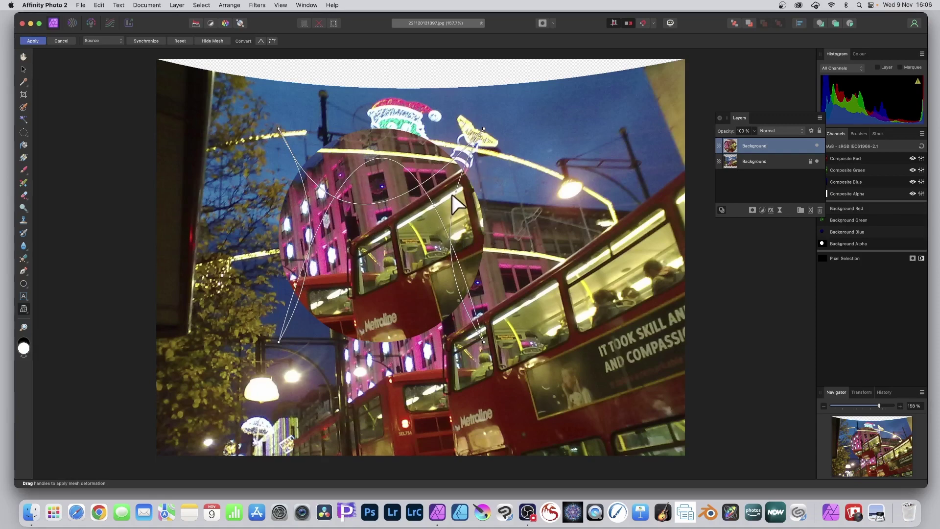
{"action": "left_click", "coordinate": [31, 41]}
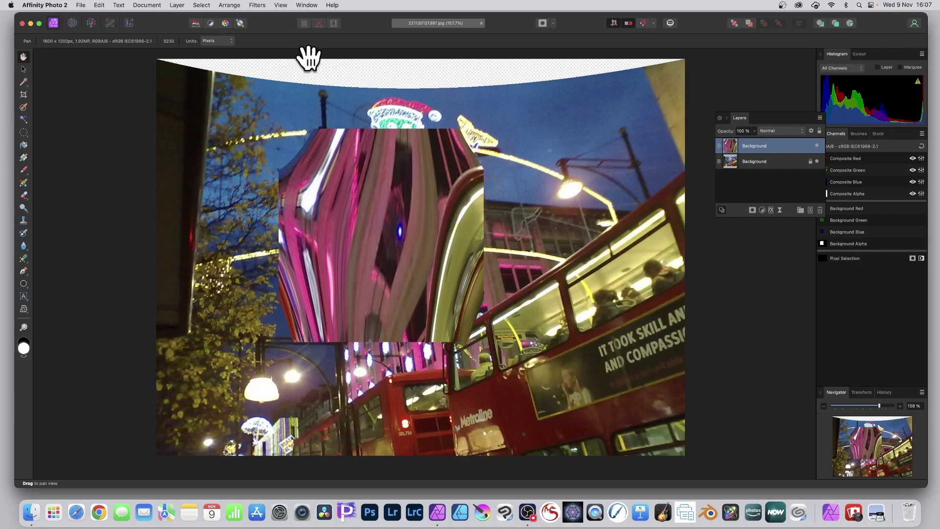
Step: Repeat the last mesh warp on the slightly repositioned patch, and delete the patch layer
{"action": "left_click", "coordinate": [23, 69]}
{"action": "mouse_move", "coordinate": [360, 177]}
{"action": "left_mouse_down"}
{"action": "mouse_move", "coordinate": [378, 168]}
{"action": "mouse_move", "coordinate": [355, 183]}
{"action": "left_mouse_up"}
{"action": "left_click", "coordinate": [257, 5]}
{"action": "left_click", "coordinate": [258, 19]}
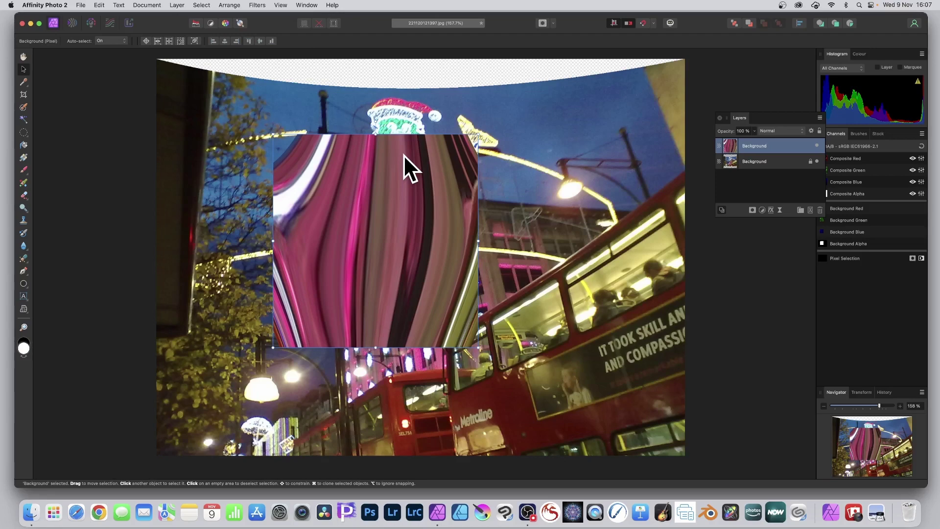
{"action": "key", "text": "Delete"}
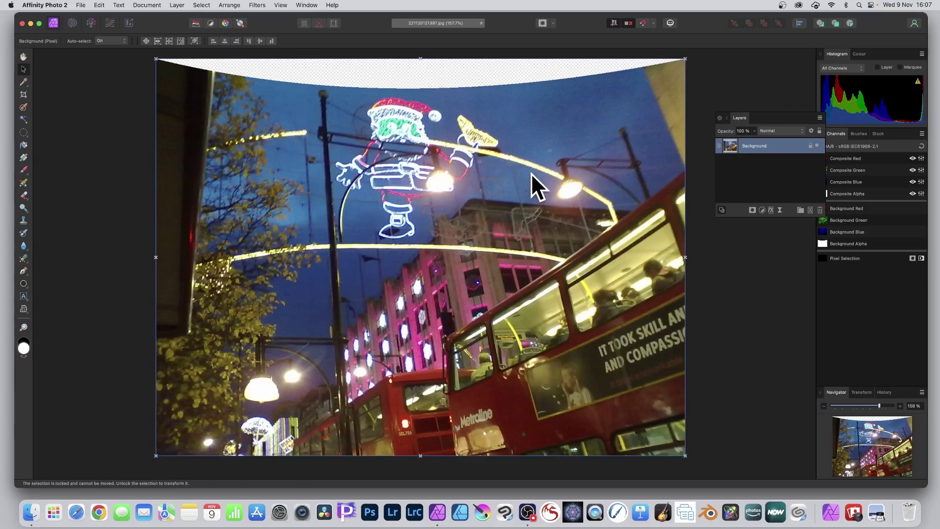
Step: Add a live Mesh Warp filter layer to the Background layer, and move the Layers panel over the photo
{"action": "left_click", "coordinate": [177, 5]}
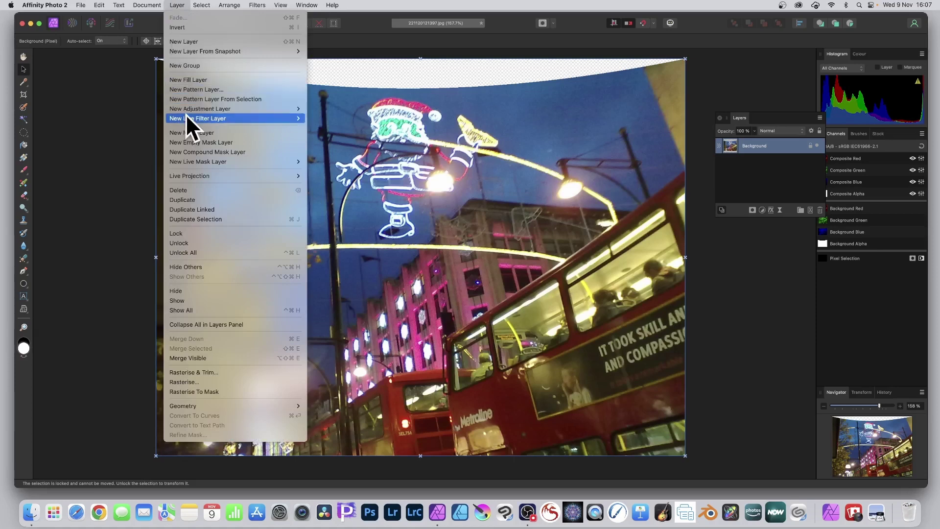
{"action": "mouse_move", "coordinate": [187, 117]}
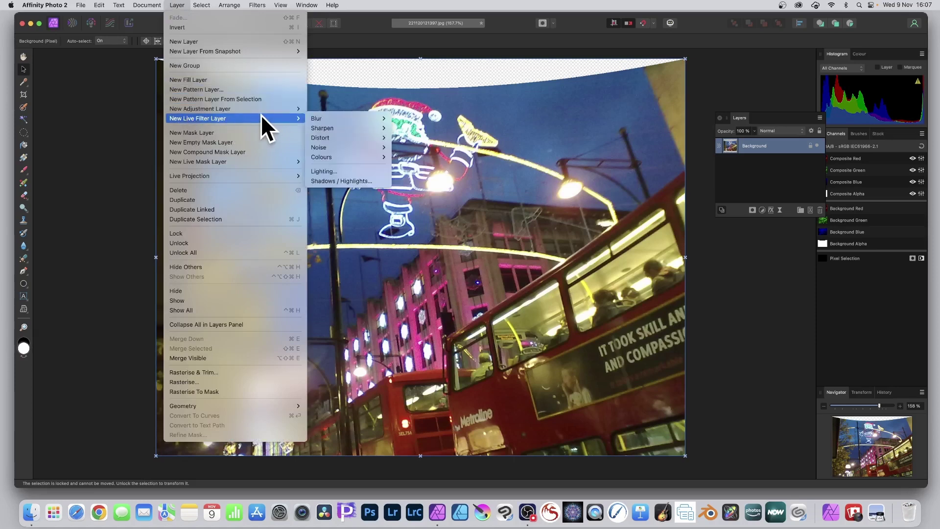
{"action": "mouse_move", "coordinate": [340, 136]}
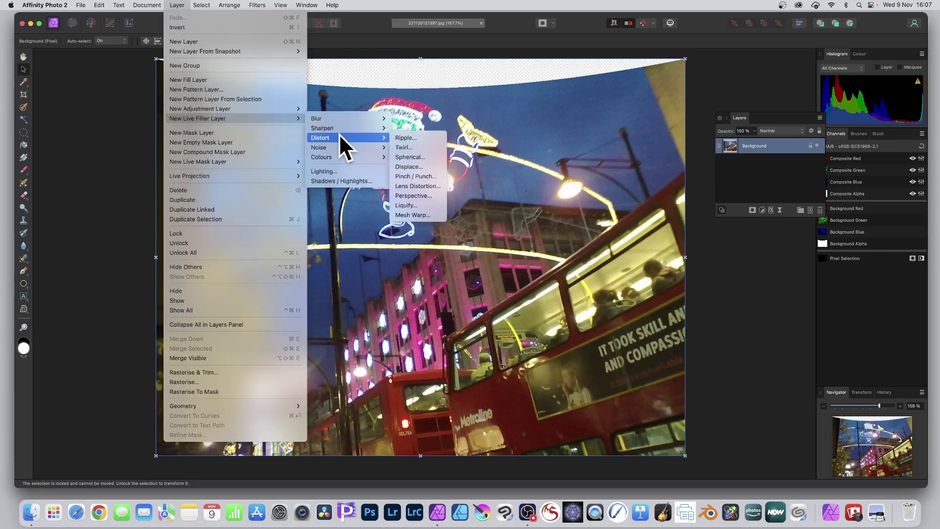
{"action": "left_click", "coordinate": [424, 216]}
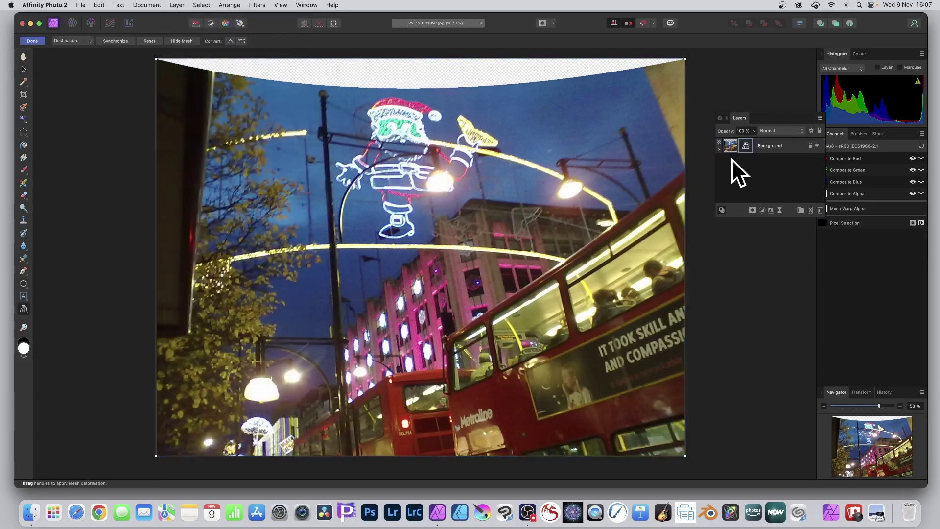
{"action": "left_click_drag", "start_coordinate": [743, 118], "coordinate": [542, 81]}
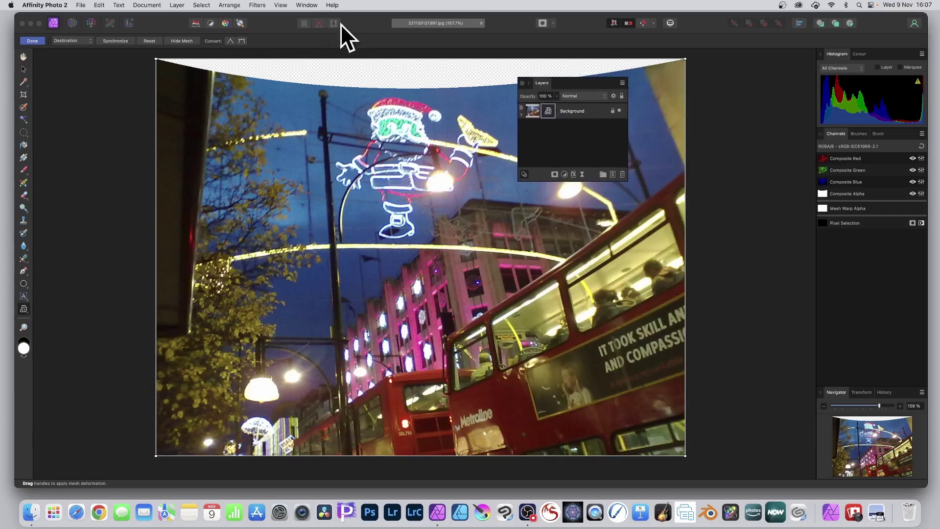
{"action": "left_click", "coordinate": [301, 4]}
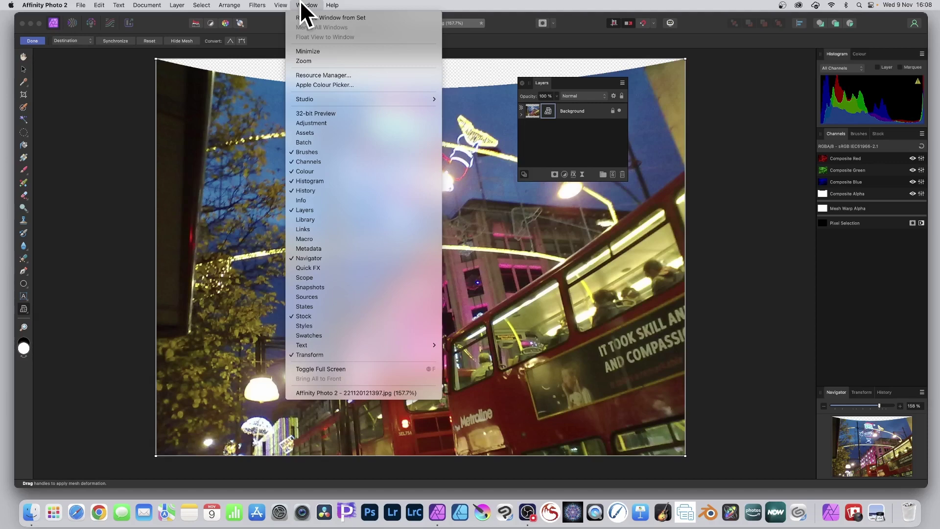
{"action": "mouse_move", "coordinate": [319, 97]}
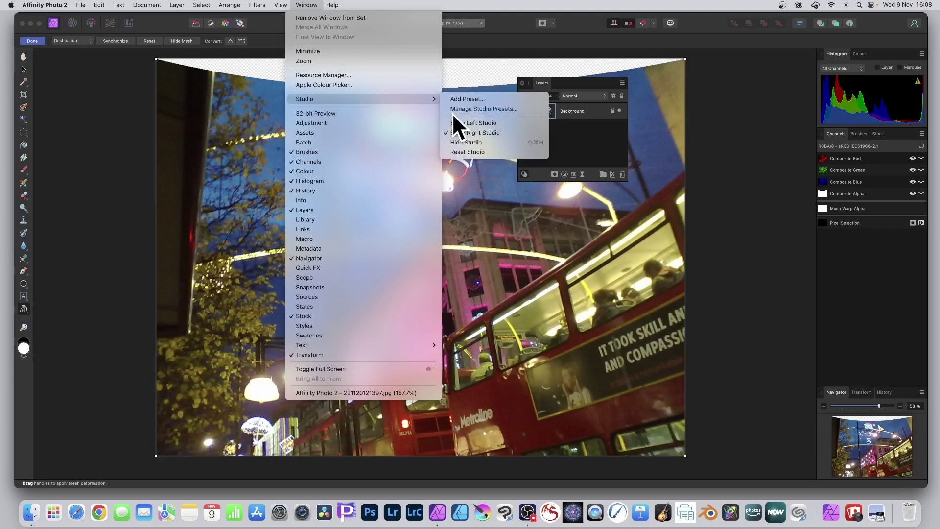
{"action": "mouse_move", "coordinate": [257, 5]}
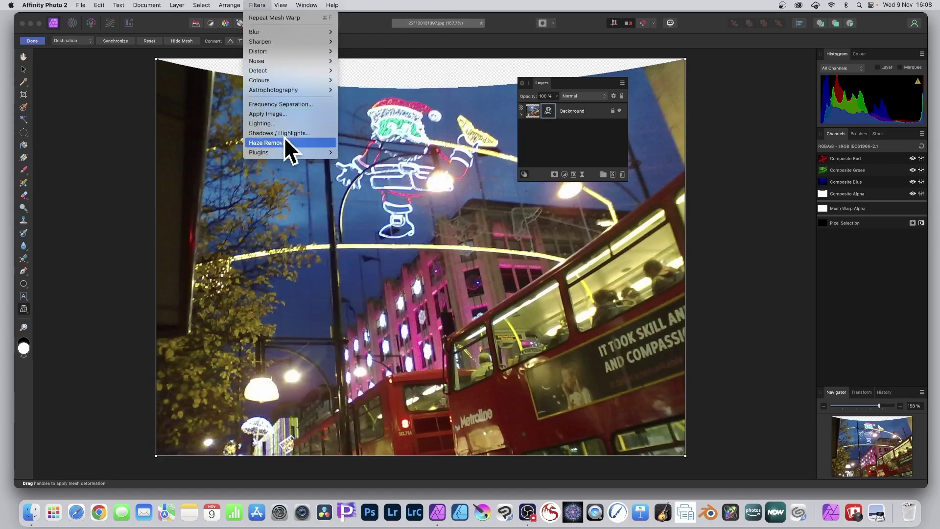
{"action": "left_click", "coordinate": [509, 130]}
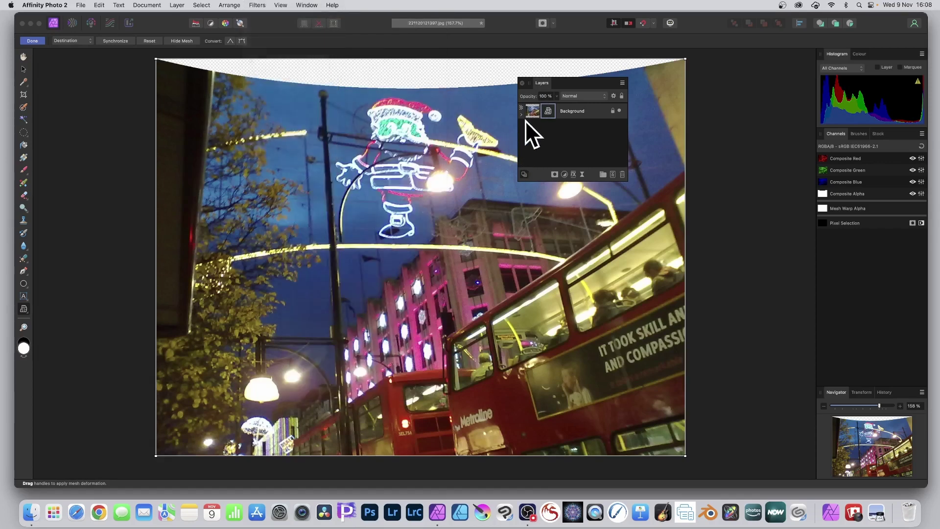
Step: Expand the Background layer to show its nested Mesh Warp filter, delete the filter and undo the deletion
{"action": "left_click", "coordinate": [521, 115]}
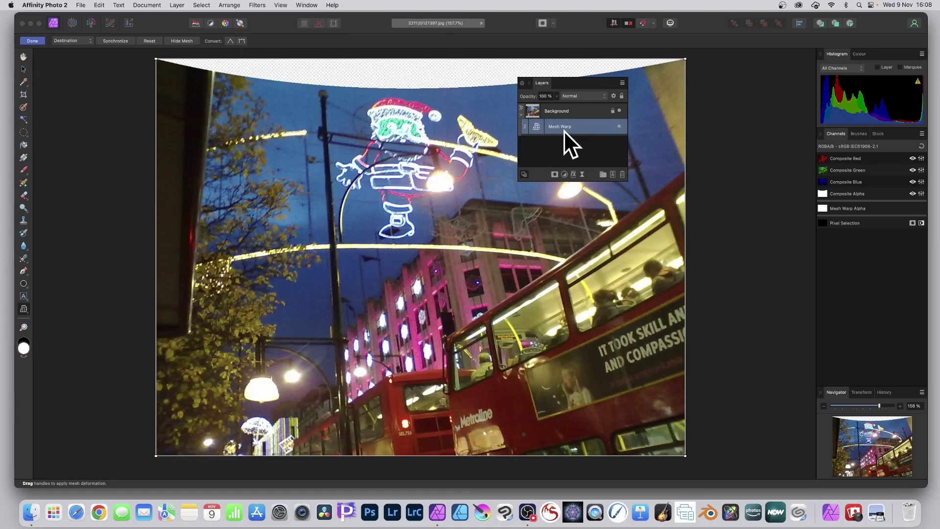
{"action": "left_click", "coordinate": [622, 173]}
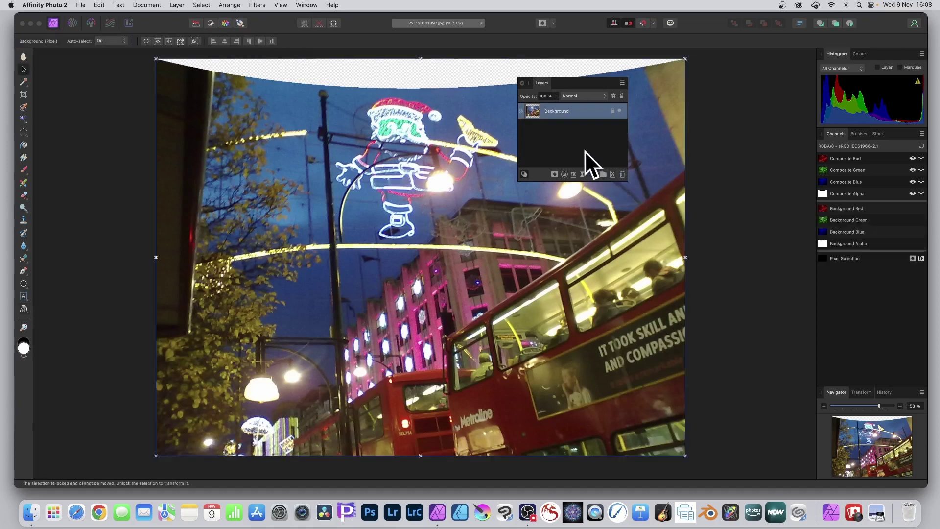
{"action": "key", "text": "super+z"}
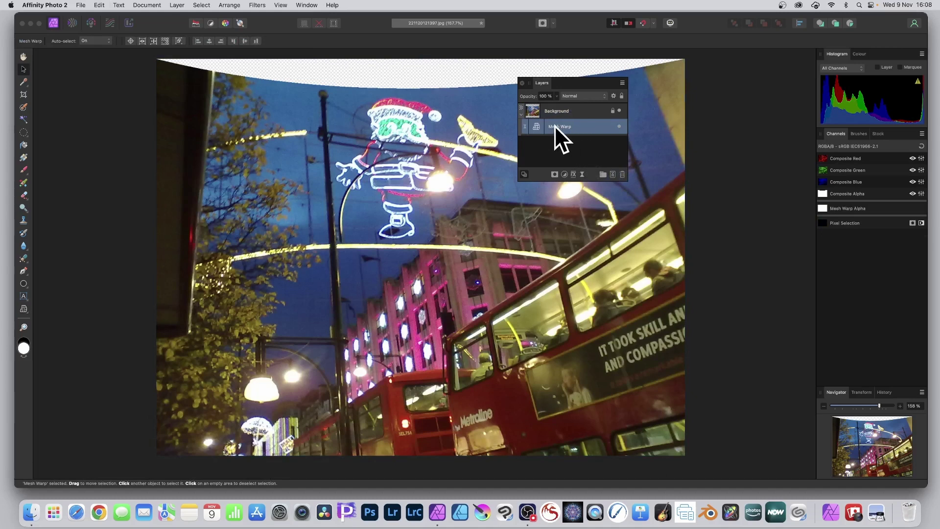
Step: Reopen the live Mesh Warp filter, pull the photo's top edge far down and its bottom edge far up toward the left, and apply it
{"action": "double_click", "coordinate": [538, 125]}
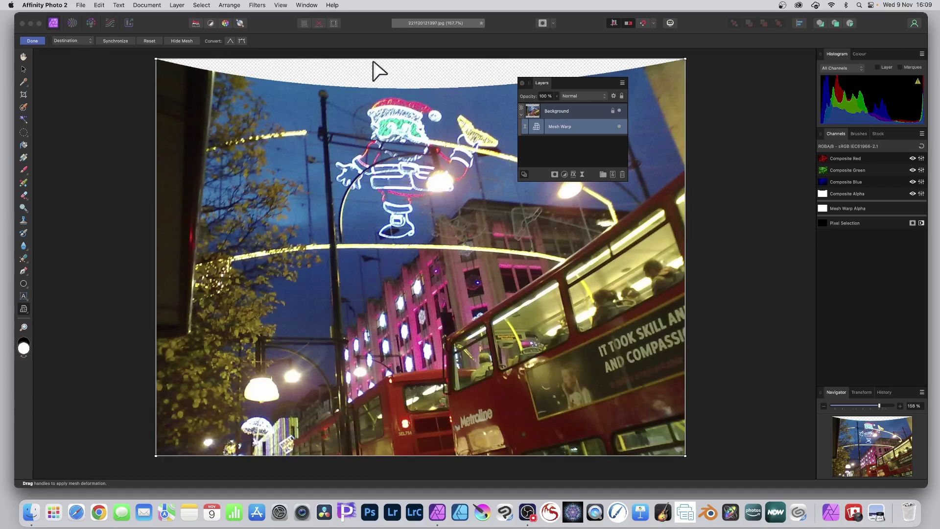
{"action": "left_click_drag", "start_coordinate": [430, 69], "coordinate": [341, 186]}
{"action": "left_click_drag", "start_coordinate": [540, 455], "coordinate": [357, 234]}
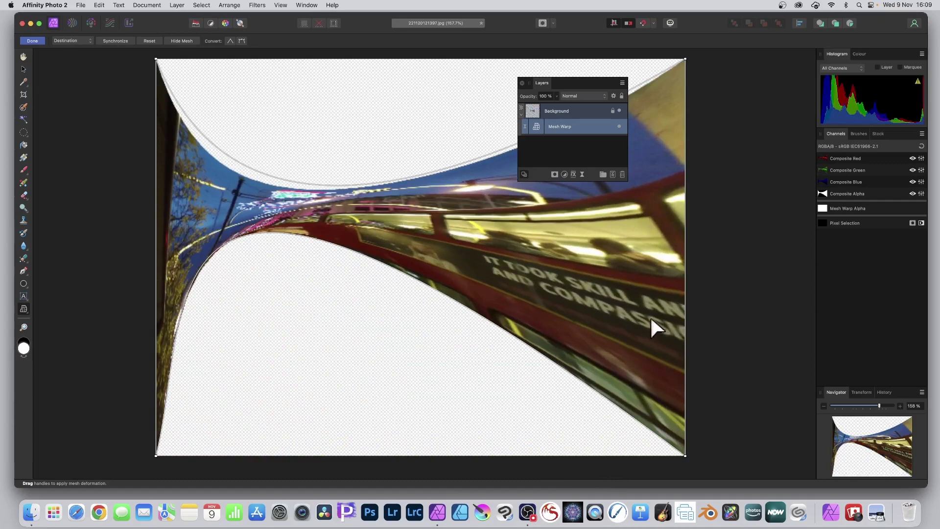
{"action": "left_click", "coordinate": [33, 40]}
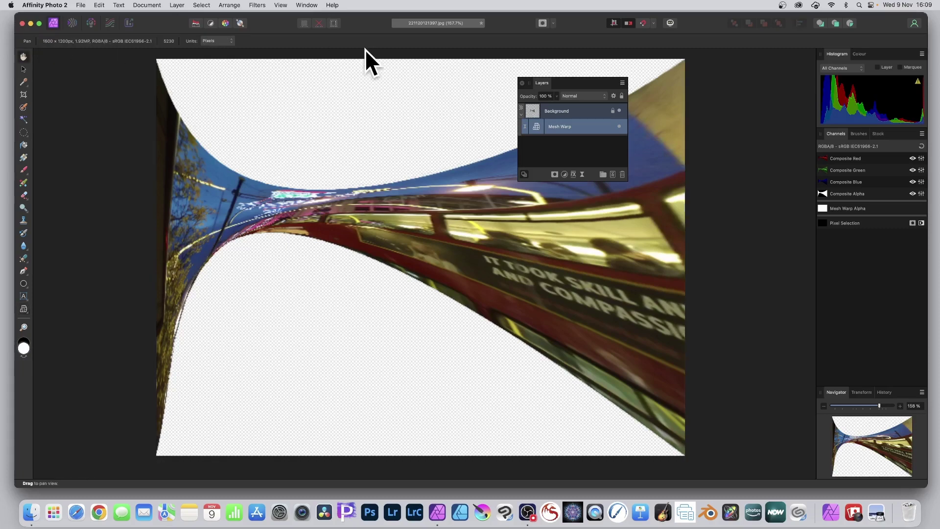
Step: Edit the live Mesh Warp again, easing the curved top edge back up and the bottom edge back down, and apply it
{"action": "left_click", "coordinate": [536, 127]}
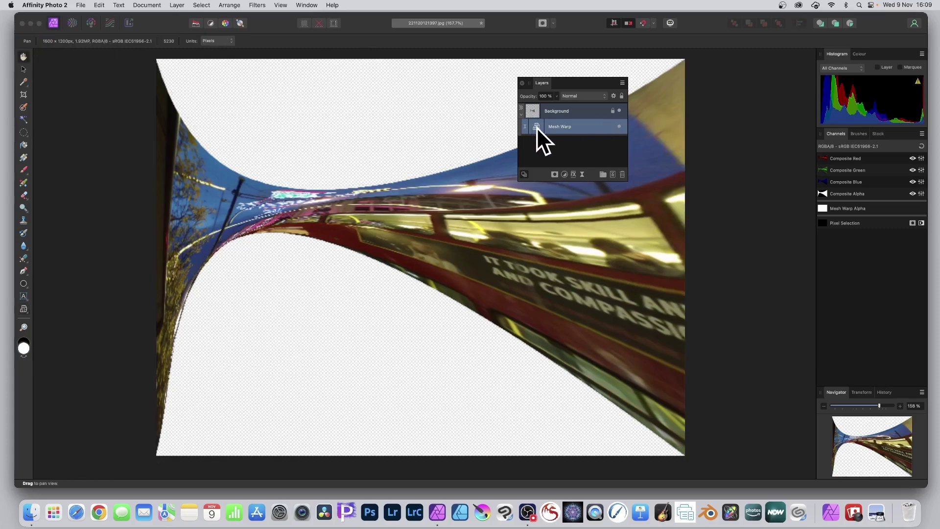
{"action": "left_click_drag", "start_coordinate": [338, 193], "coordinate": [352, 123]}
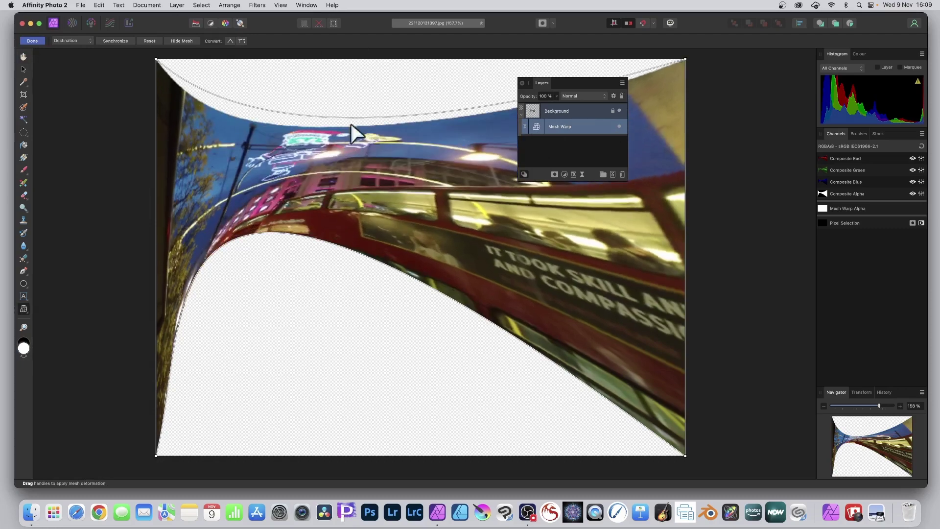
{"action": "left_click_drag", "start_coordinate": [343, 248], "coordinate": [325, 329]}
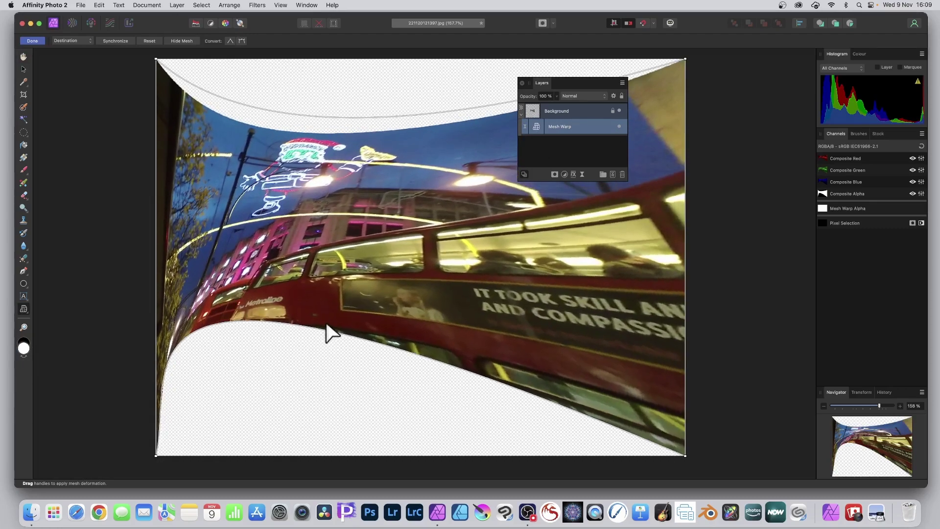
{"action": "left_click", "coordinate": [29, 42]}
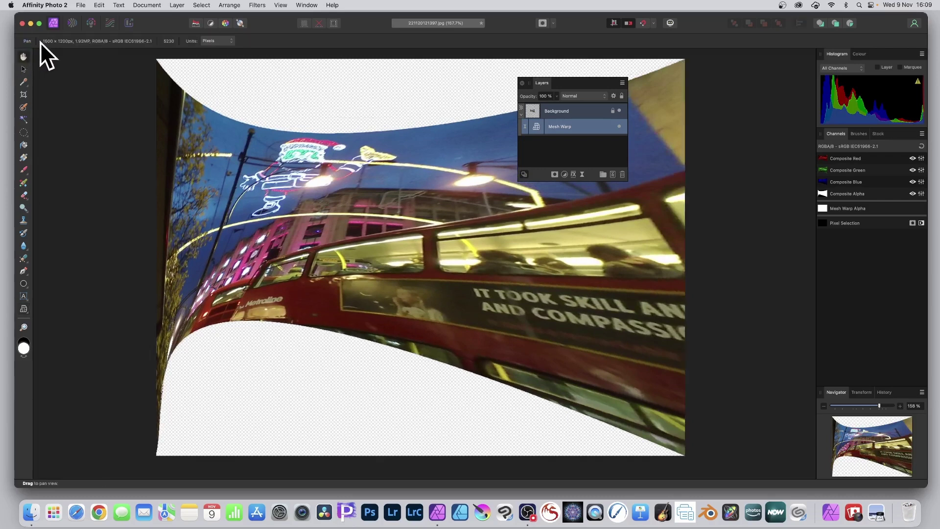
Step: Preview alternative blend modes, such as Screen, on the Mesh Warp filter layer
{"action": "left_click", "coordinate": [548, 127]}
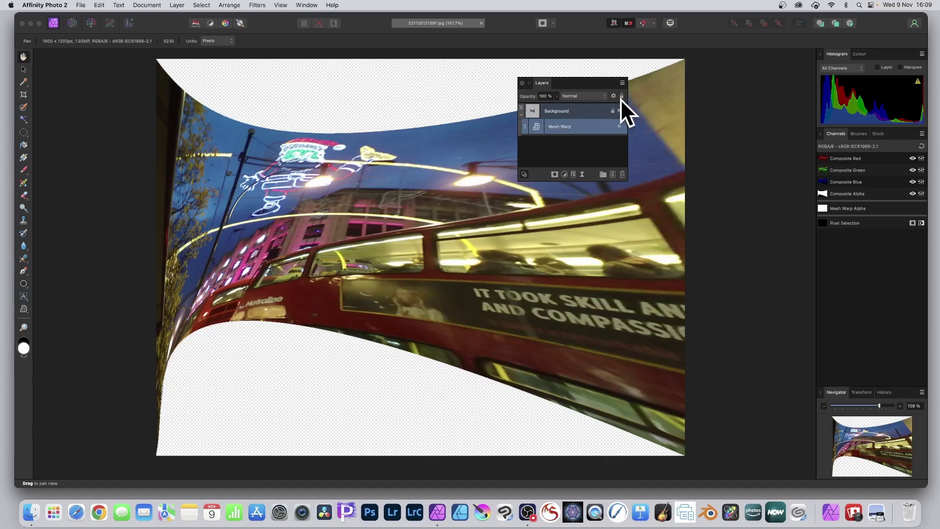
{"action": "left_click", "coordinate": [574, 96]}
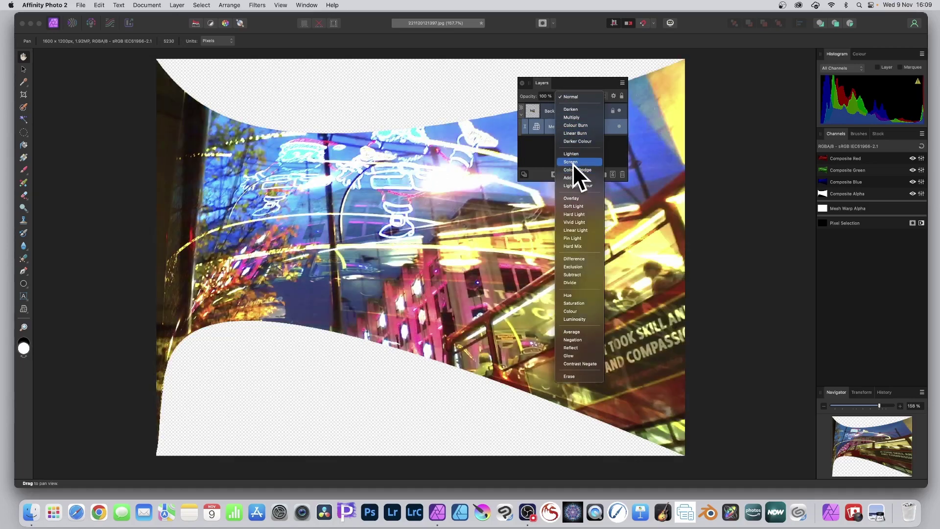
{"action": "left_click", "coordinate": [555, 118]}
Step: Reopen the live Mesh Warp for editing, try the Screen blend mode on it, and set its blend mode to Lighten
{"action": "double_click", "coordinate": [536, 126]}
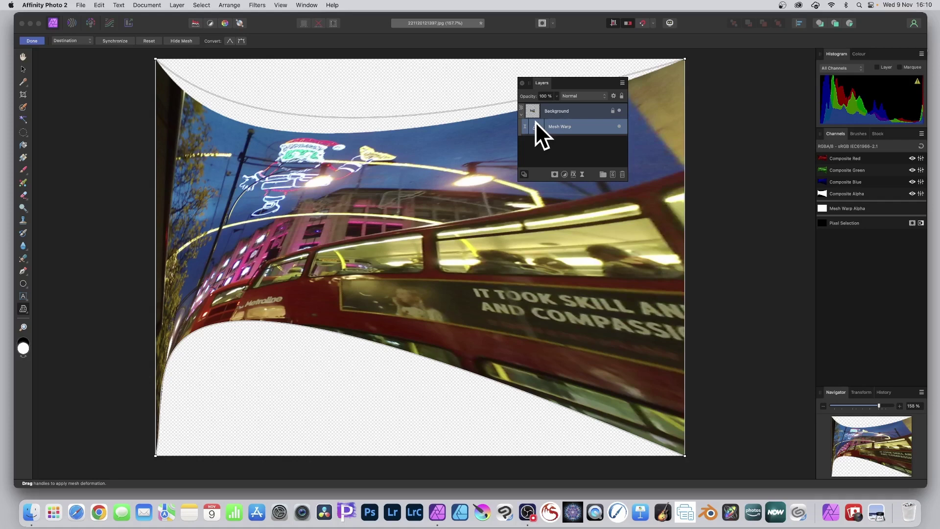
{"action": "left_click", "coordinate": [581, 99]}
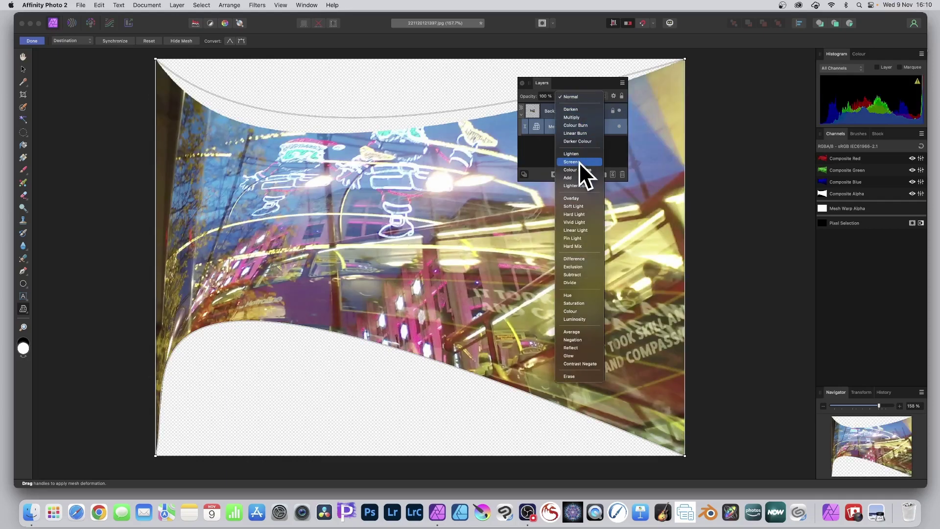
{"action": "left_click", "coordinate": [579, 162]}
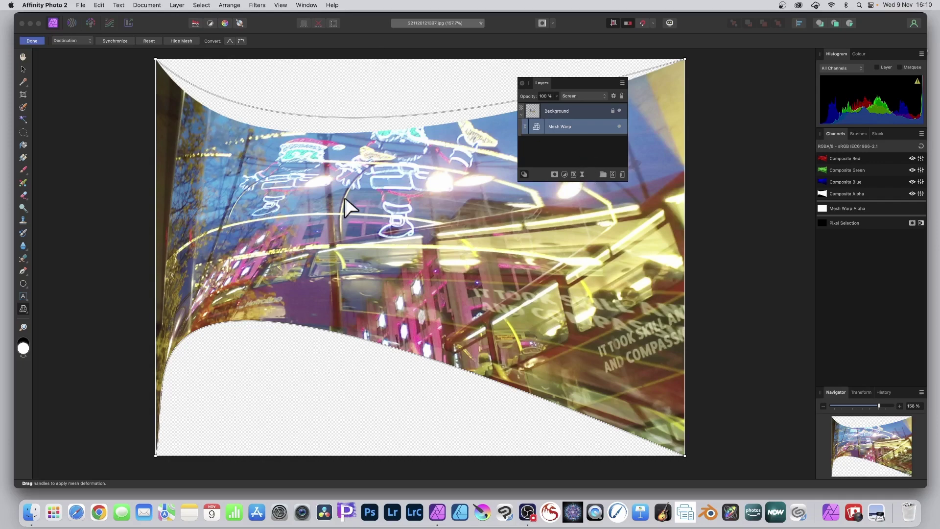
{"action": "left_click", "coordinate": [586, 96]}
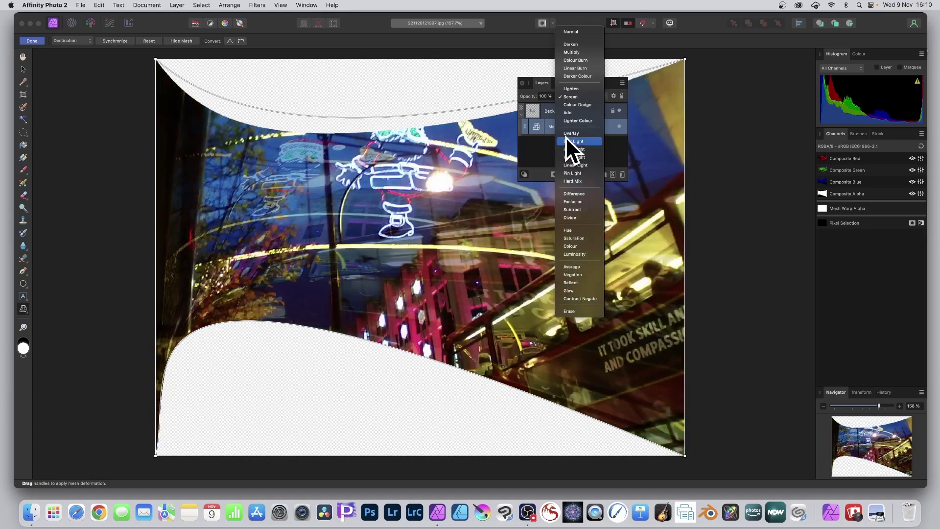
{"action": "left_click", "coordinate": [573, 90]}
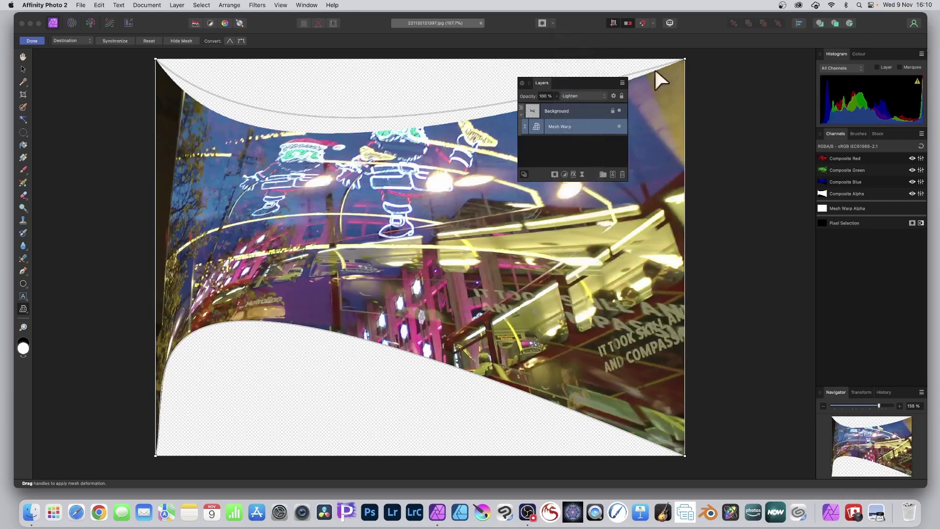